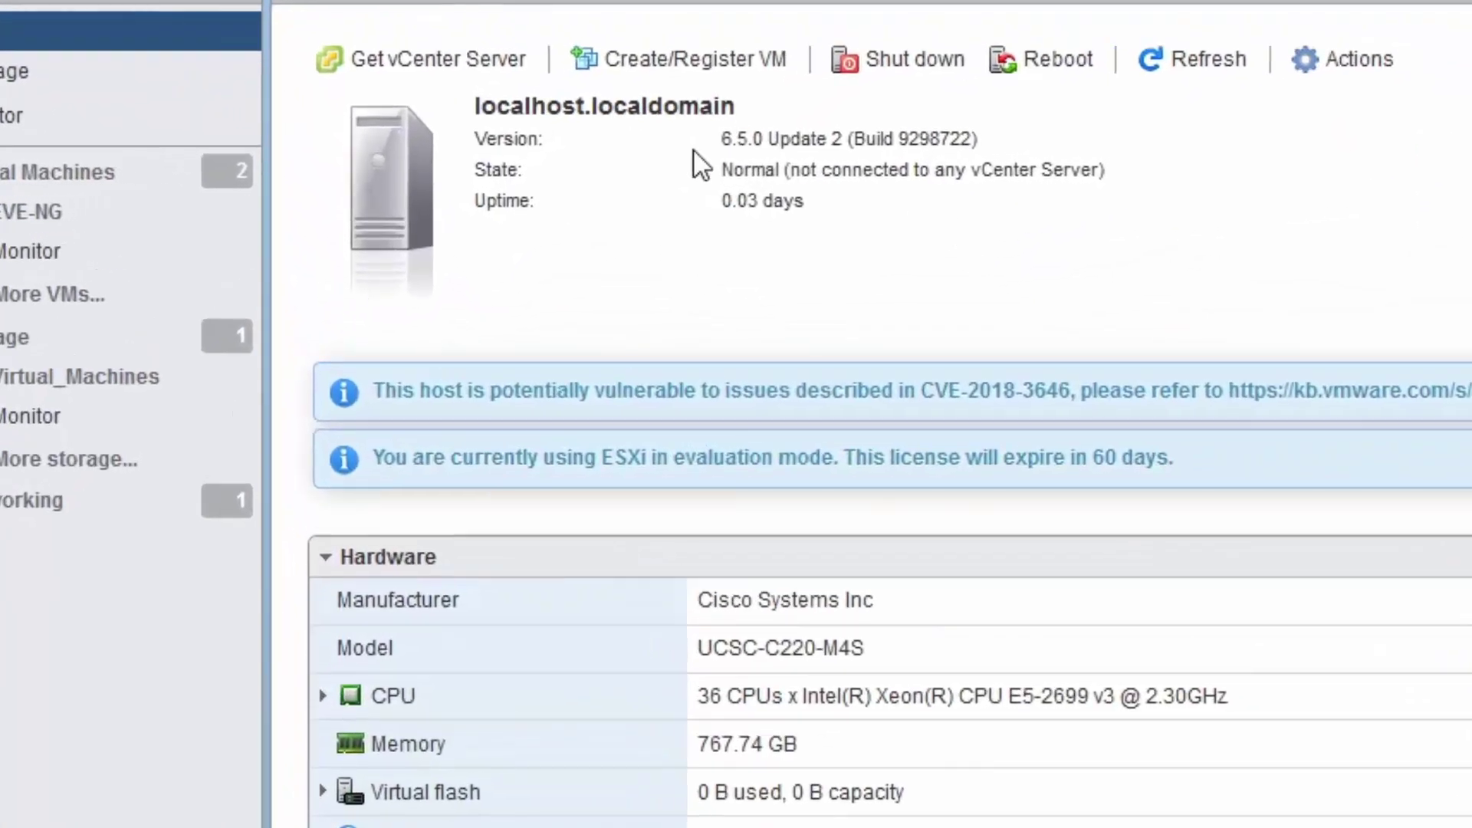
Step: Note the host's current version, review the Virtual_Machines datastore and VM list, then return to the host summary
drag(720, 138, 784, 139)
click(949, 314)
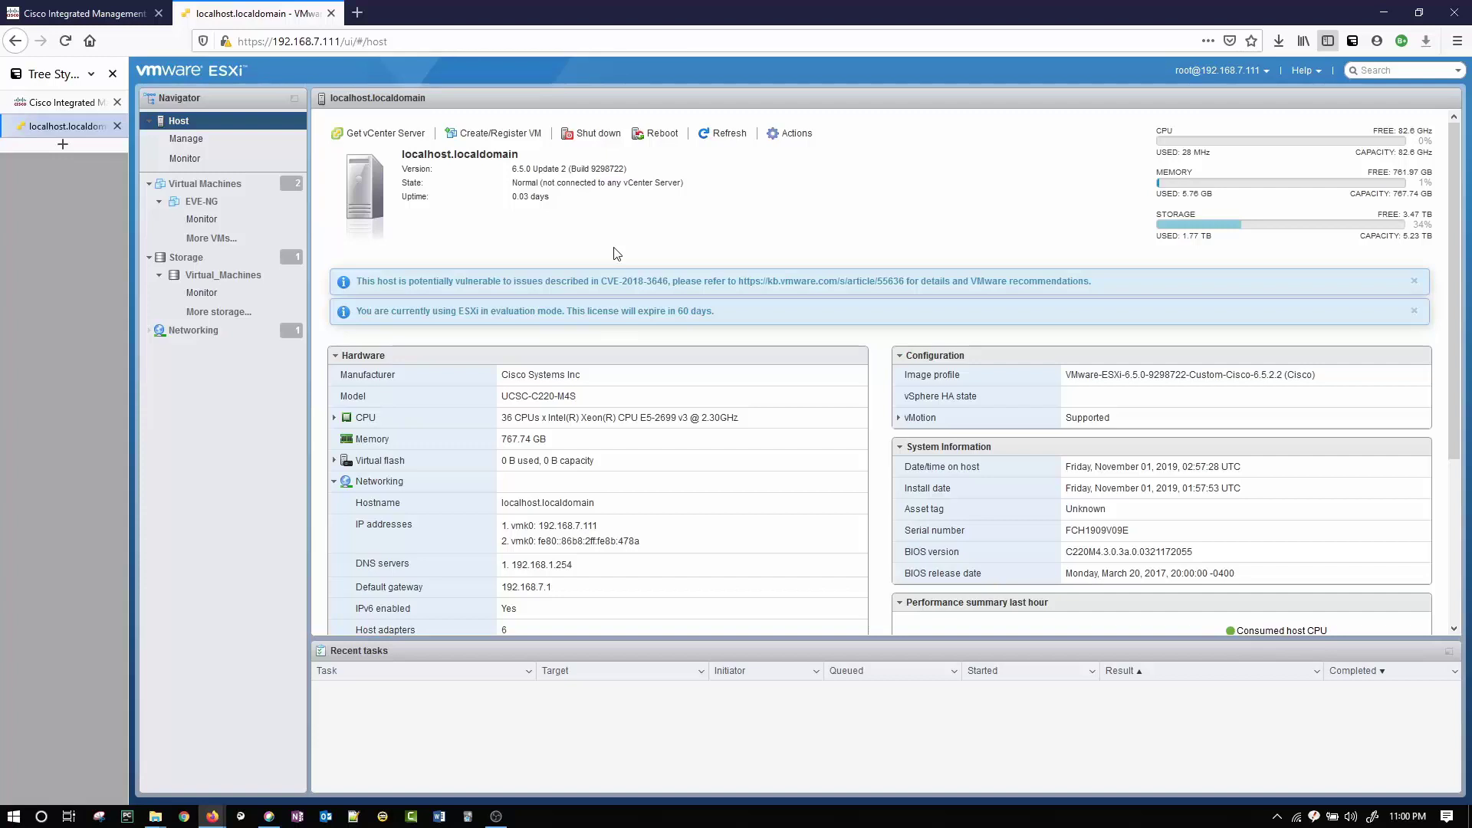
click(222, 274)
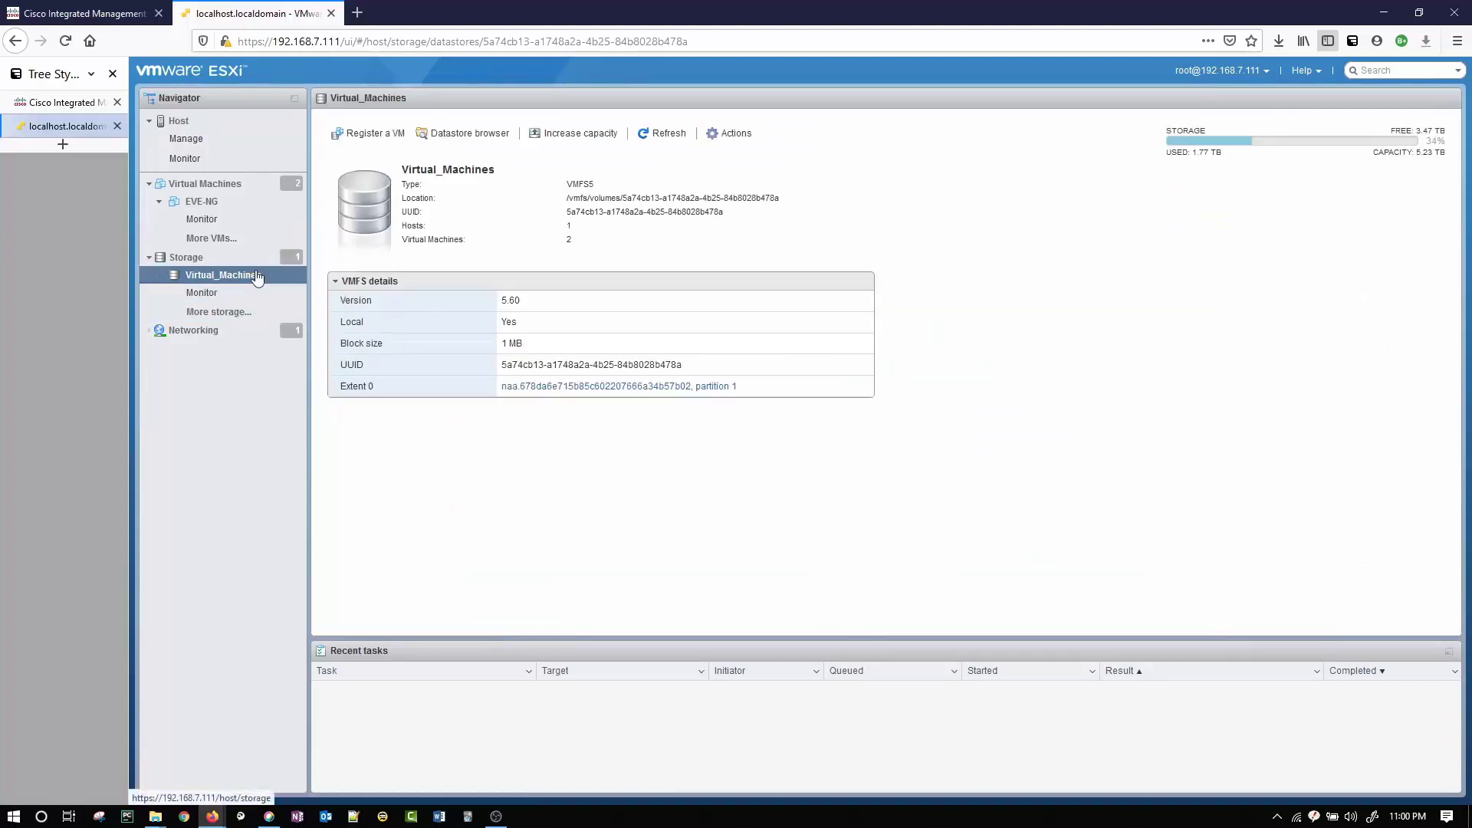
click(219, 185)
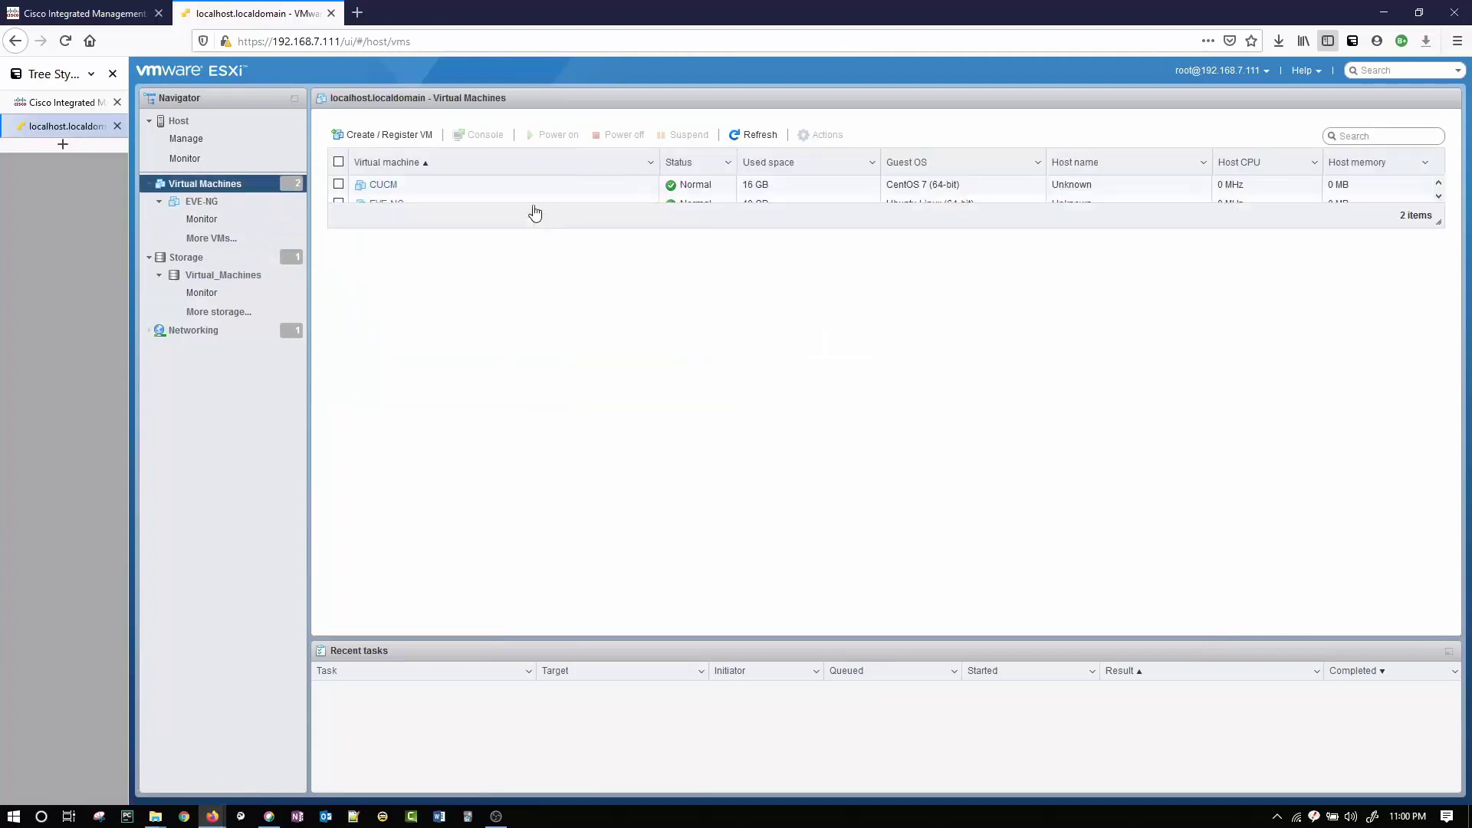
click(150, 258)
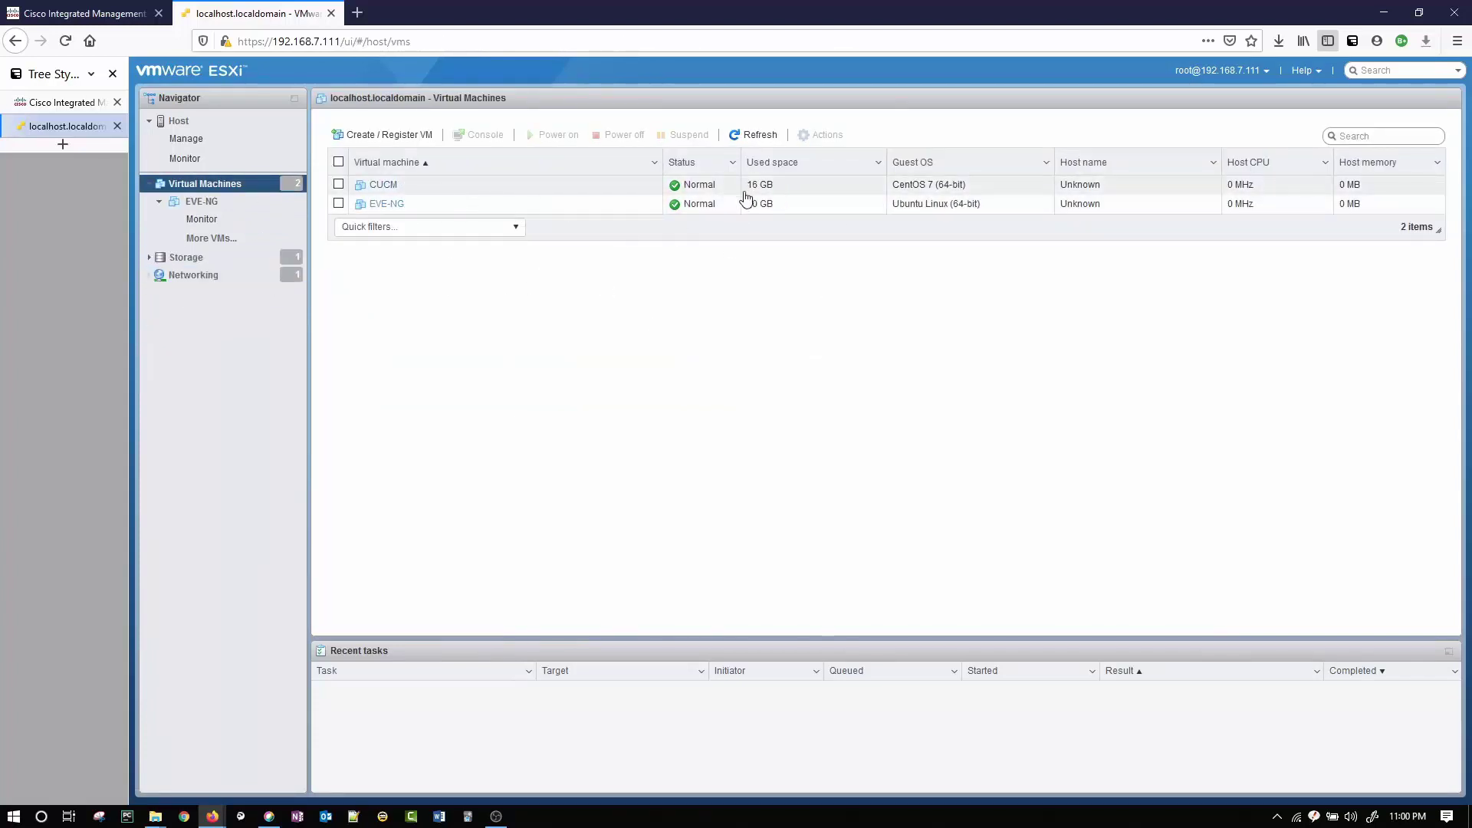
click(178, 121)
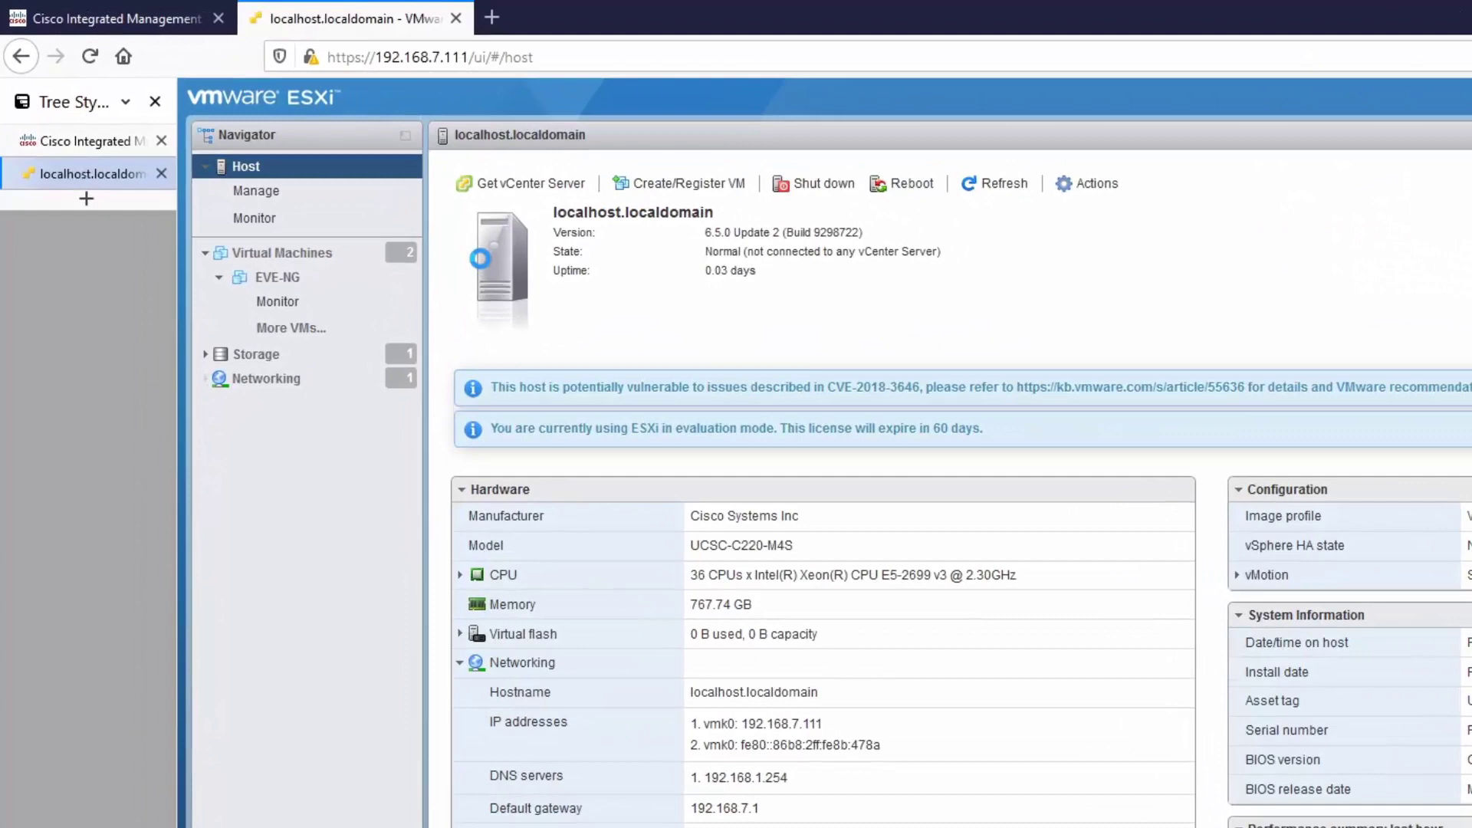
Step: Enter maintenance mode on the host, then confirm its shutdown
right_click(521, 287)
click(661, 452)
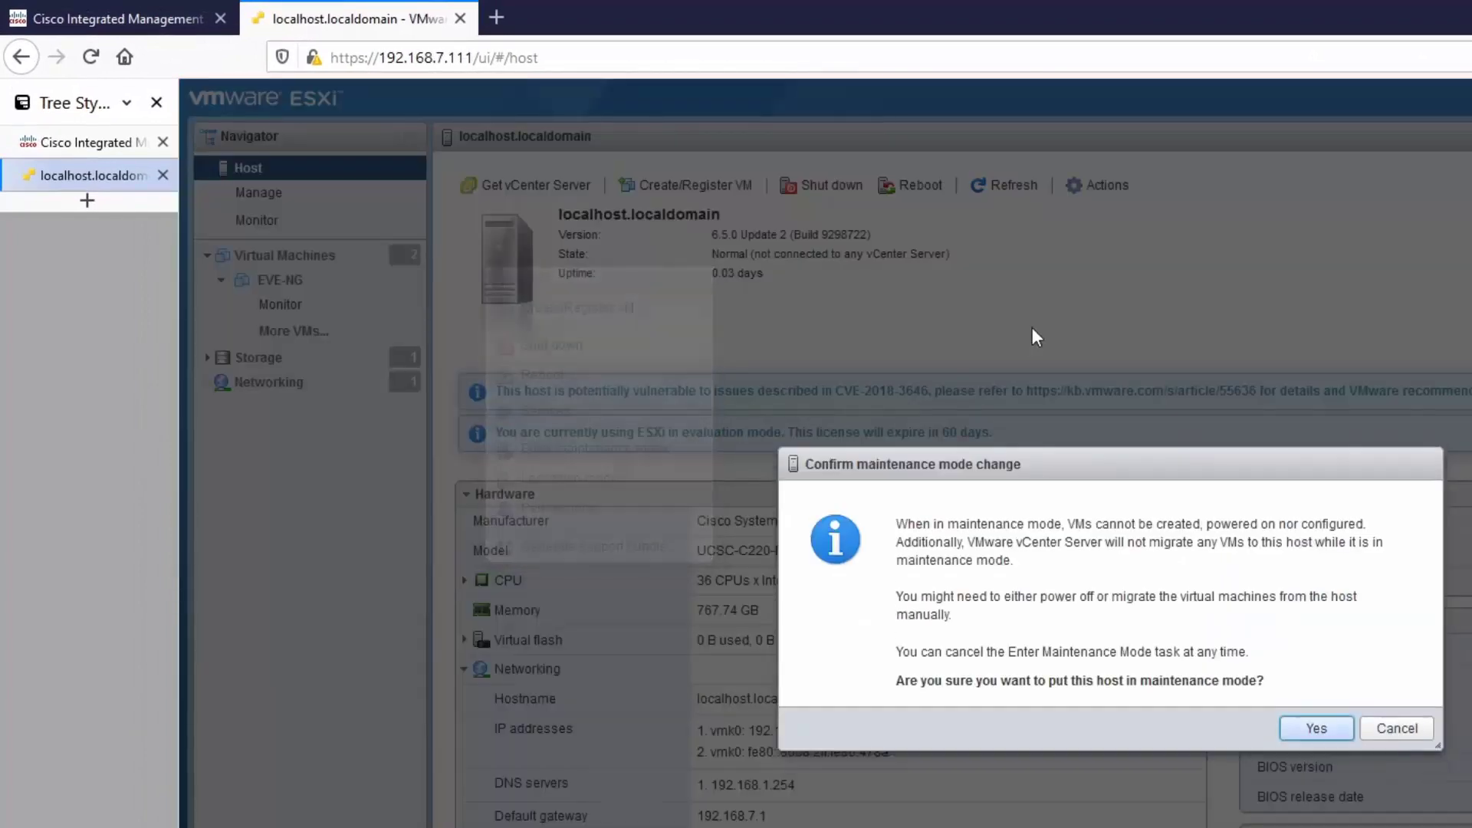
click(1301, 720)
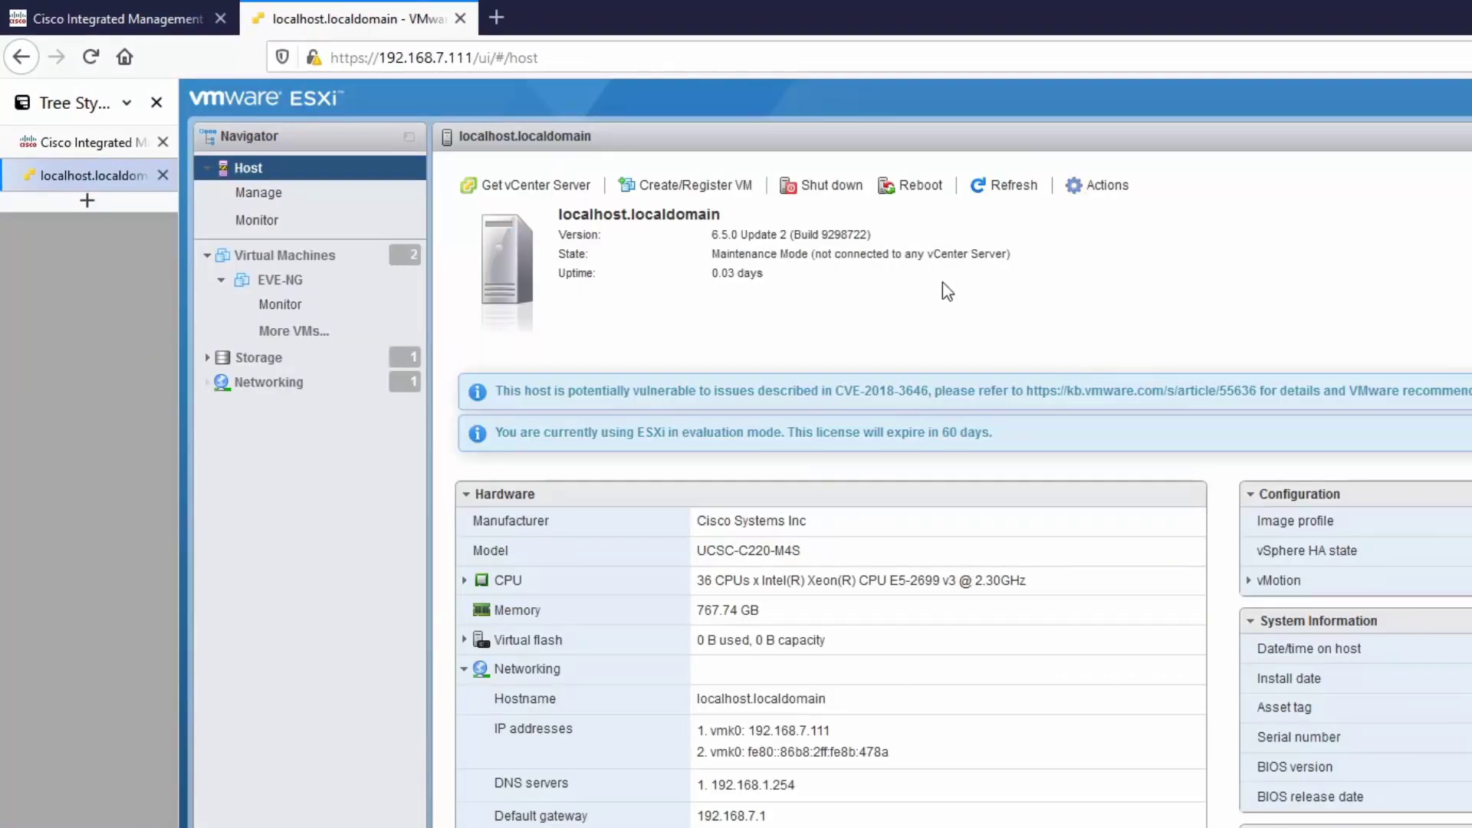
click(824, 185)
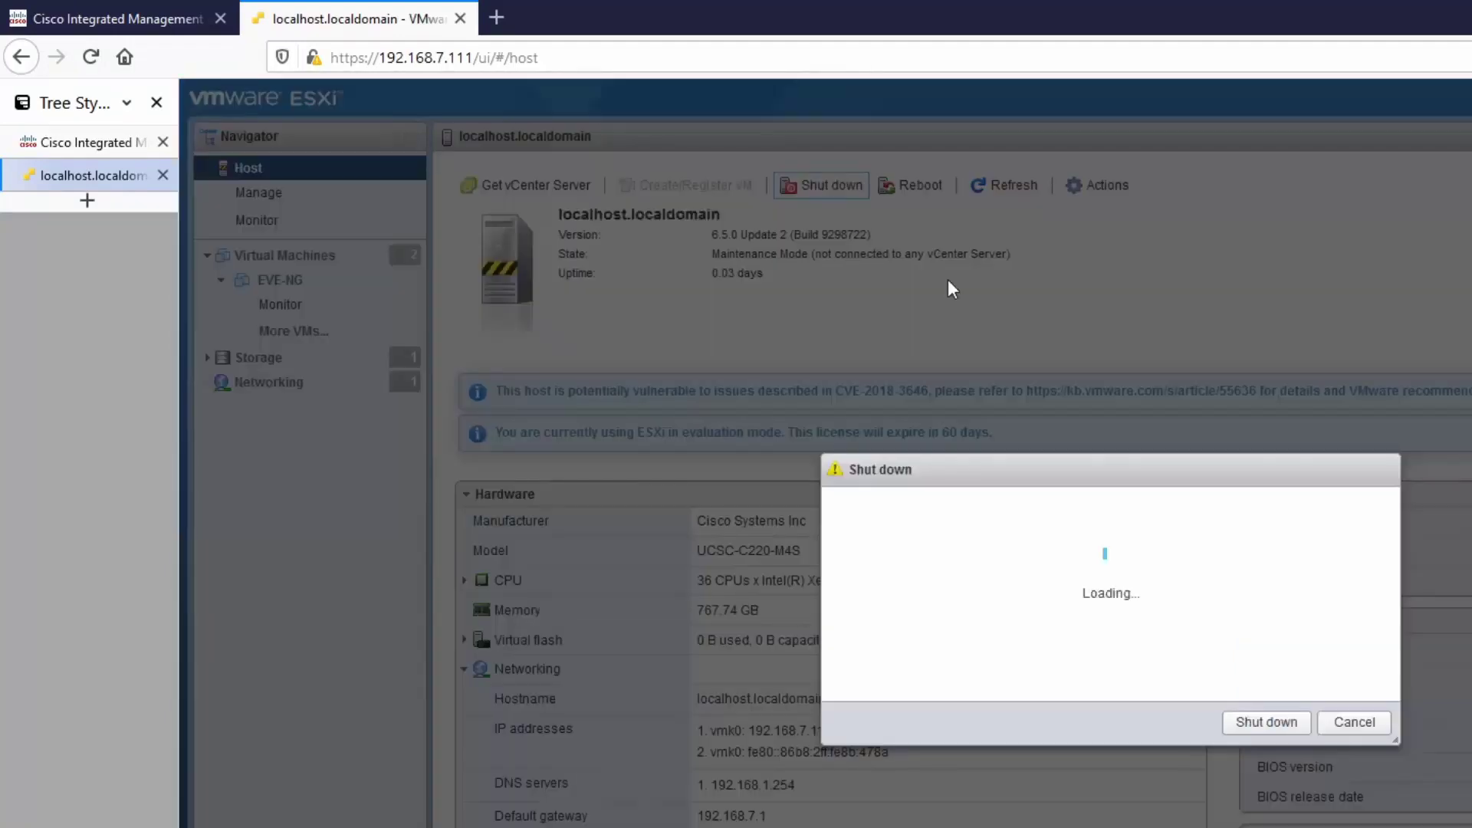
click(1266, 674)
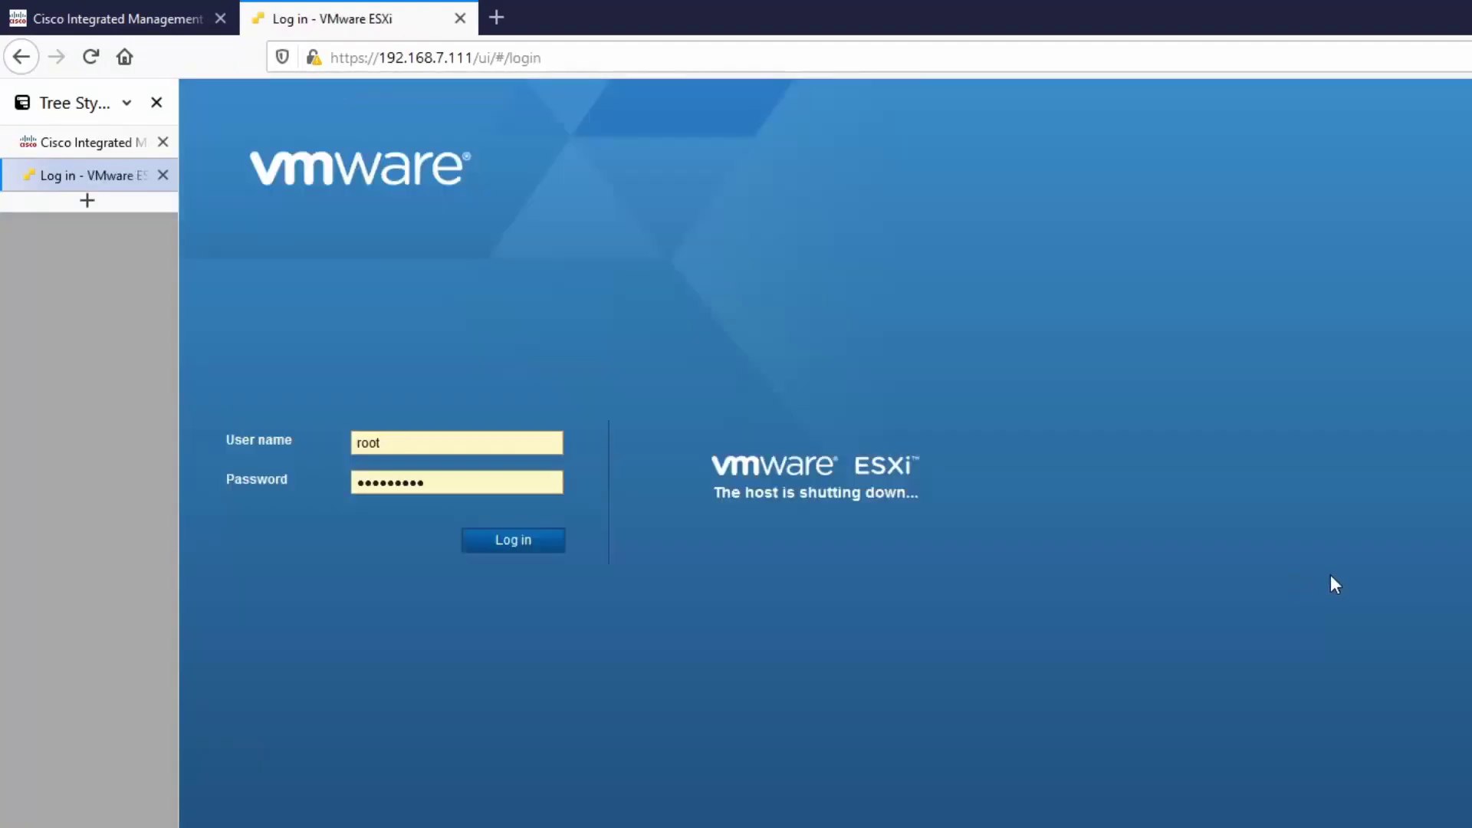
Step: Launch the HTML based KVM console from Cisco IMC and continue to the kvmViewer
click(76, 144)
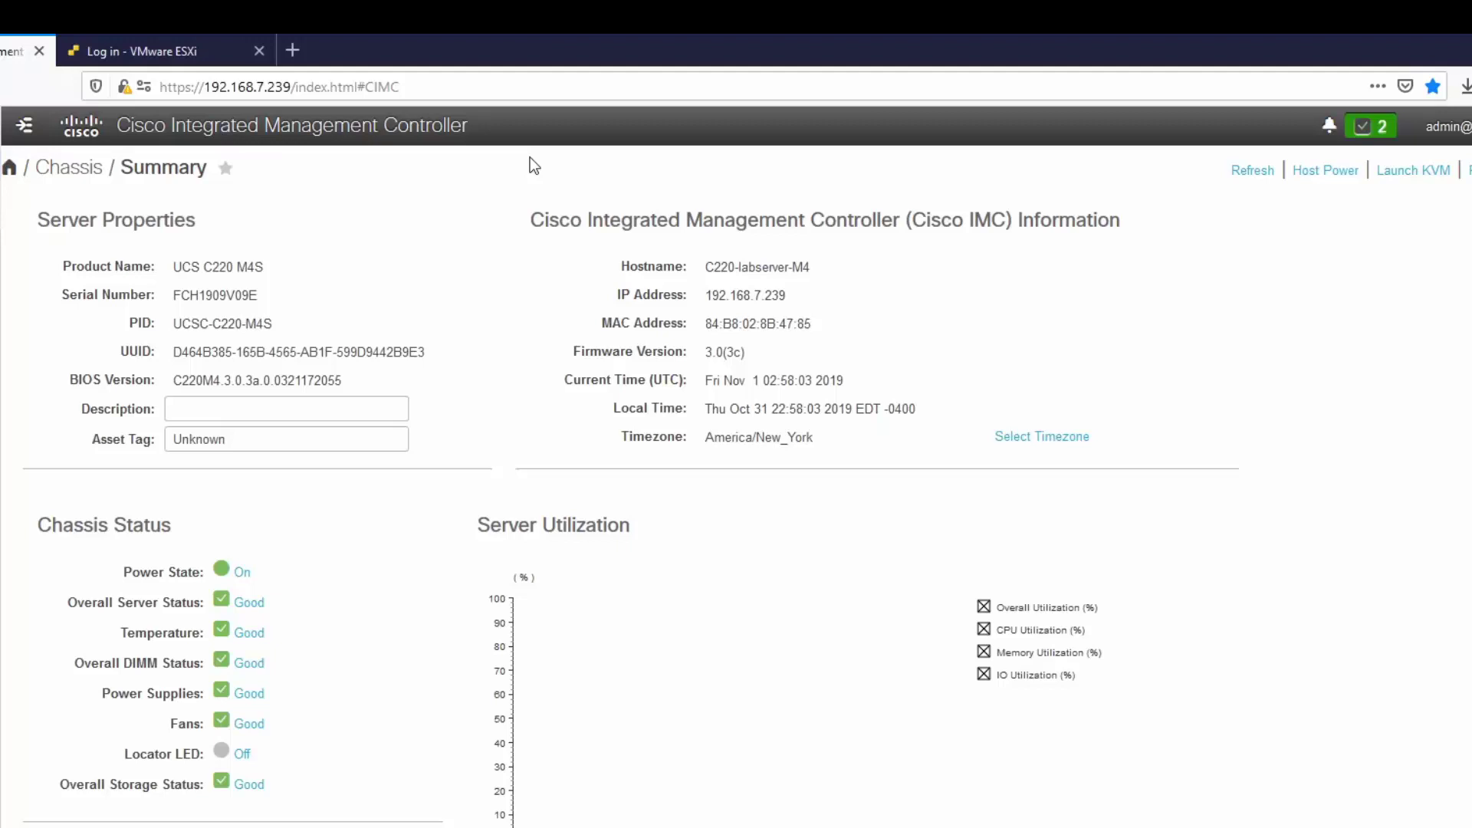
click(1406, 173)
click(1418, 177)
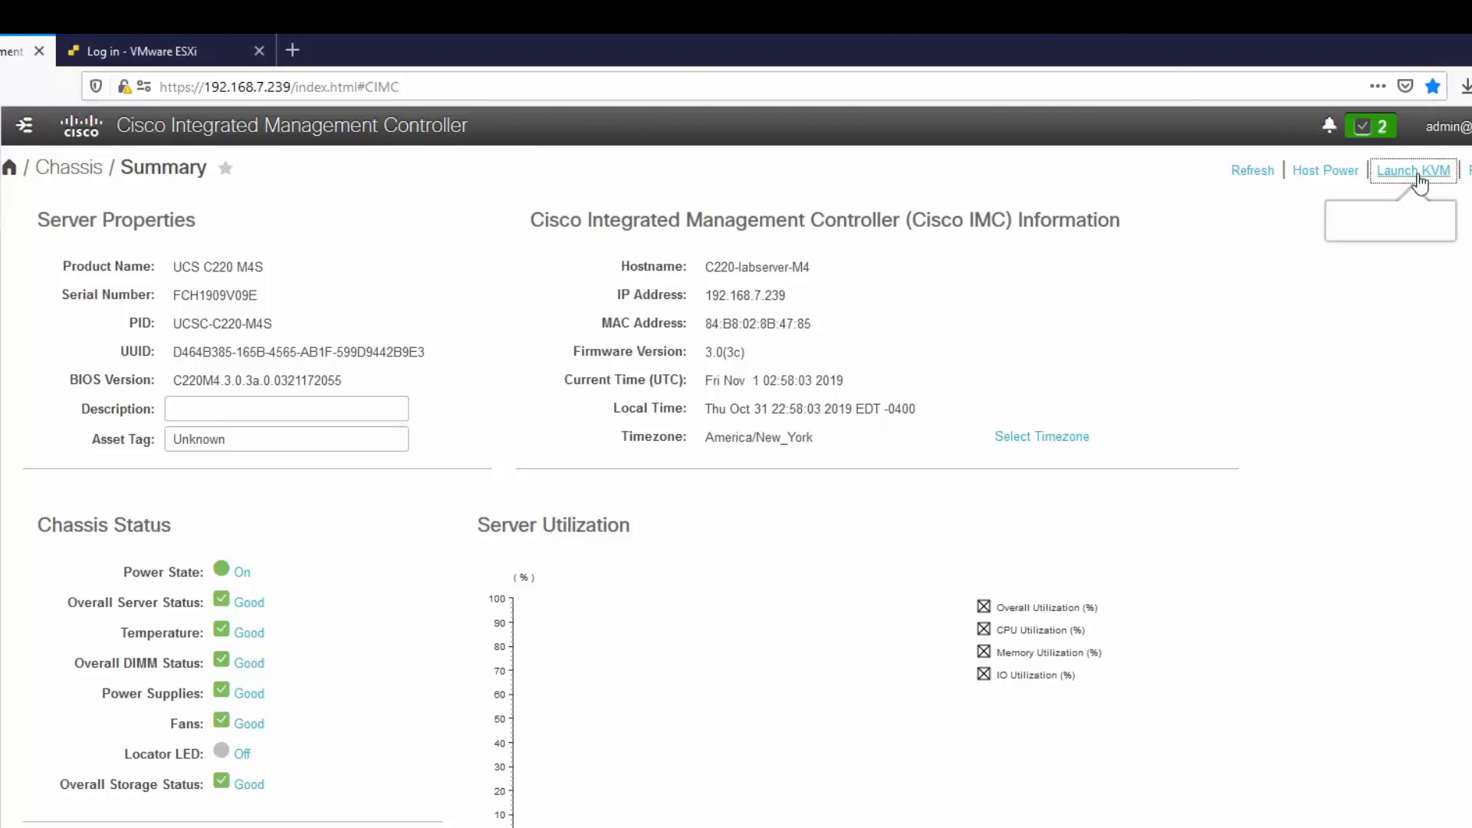
click(1396, 252)
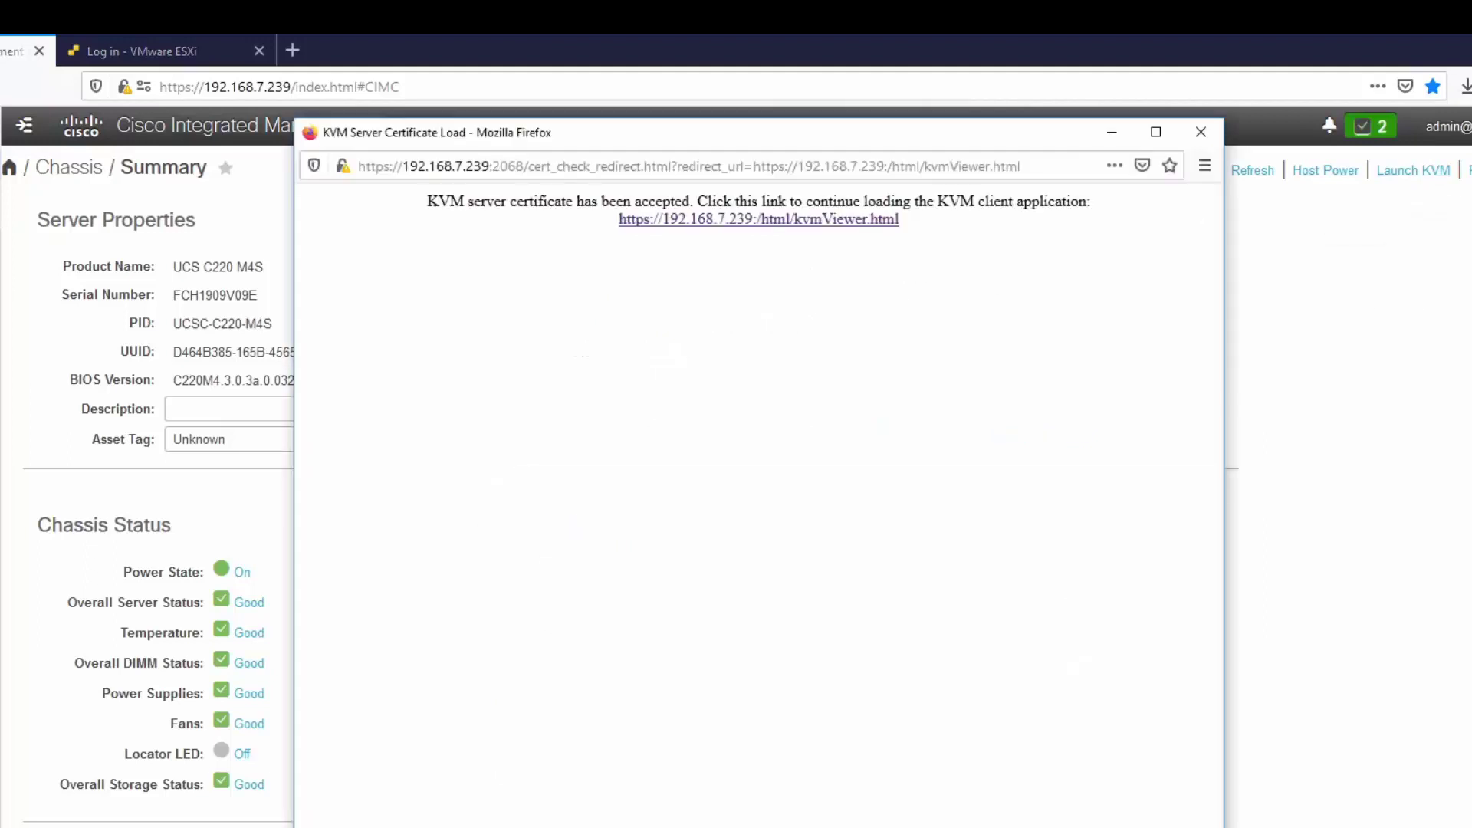
click(764, 221)
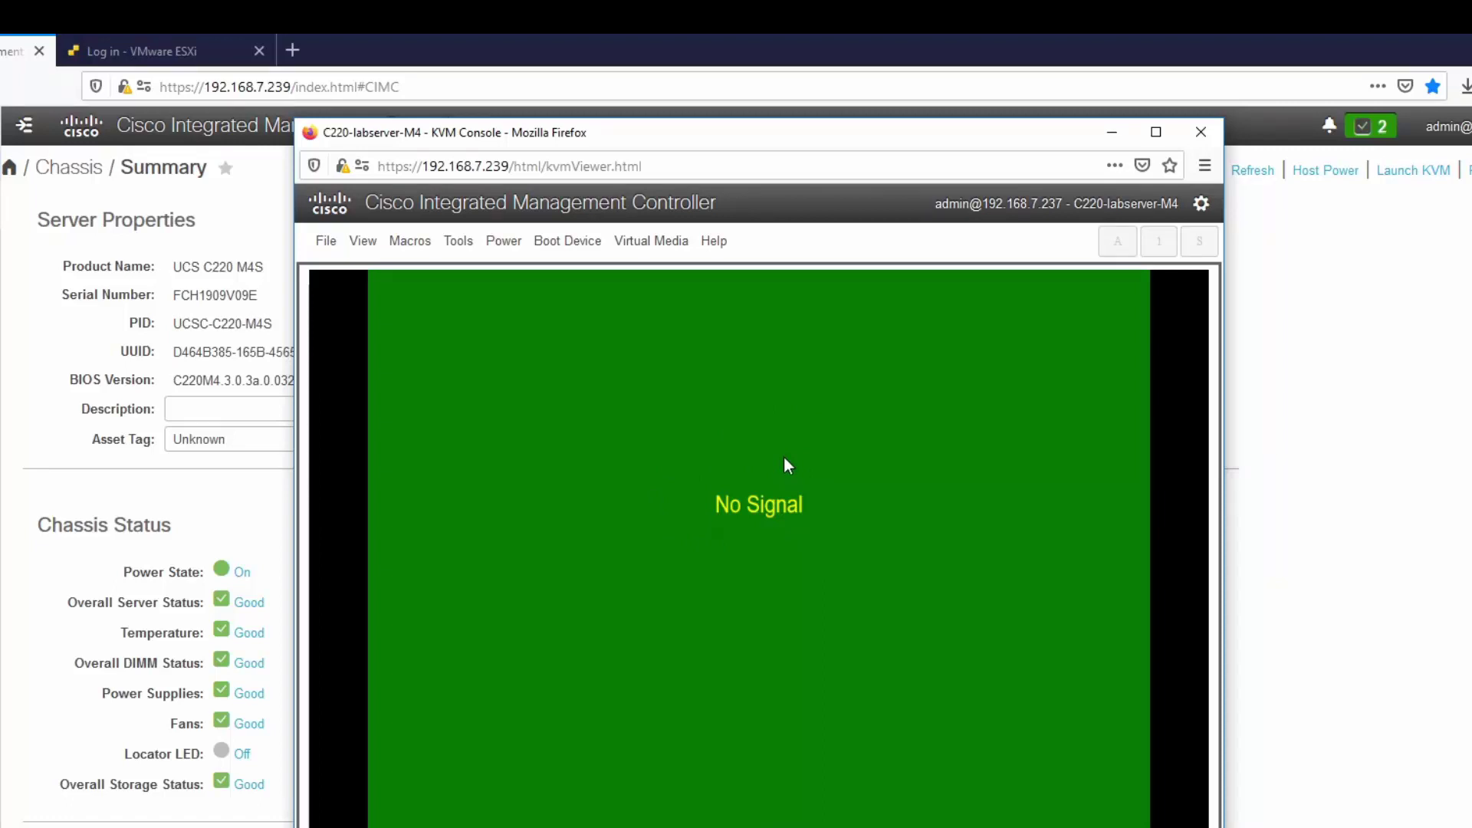
Step: Activate virtual devices and pick VMware_ESXi_6.7.0_13006603_Custom_Cisco_6.7.2.1.iso for Map CD/DVD
click(651, 240)
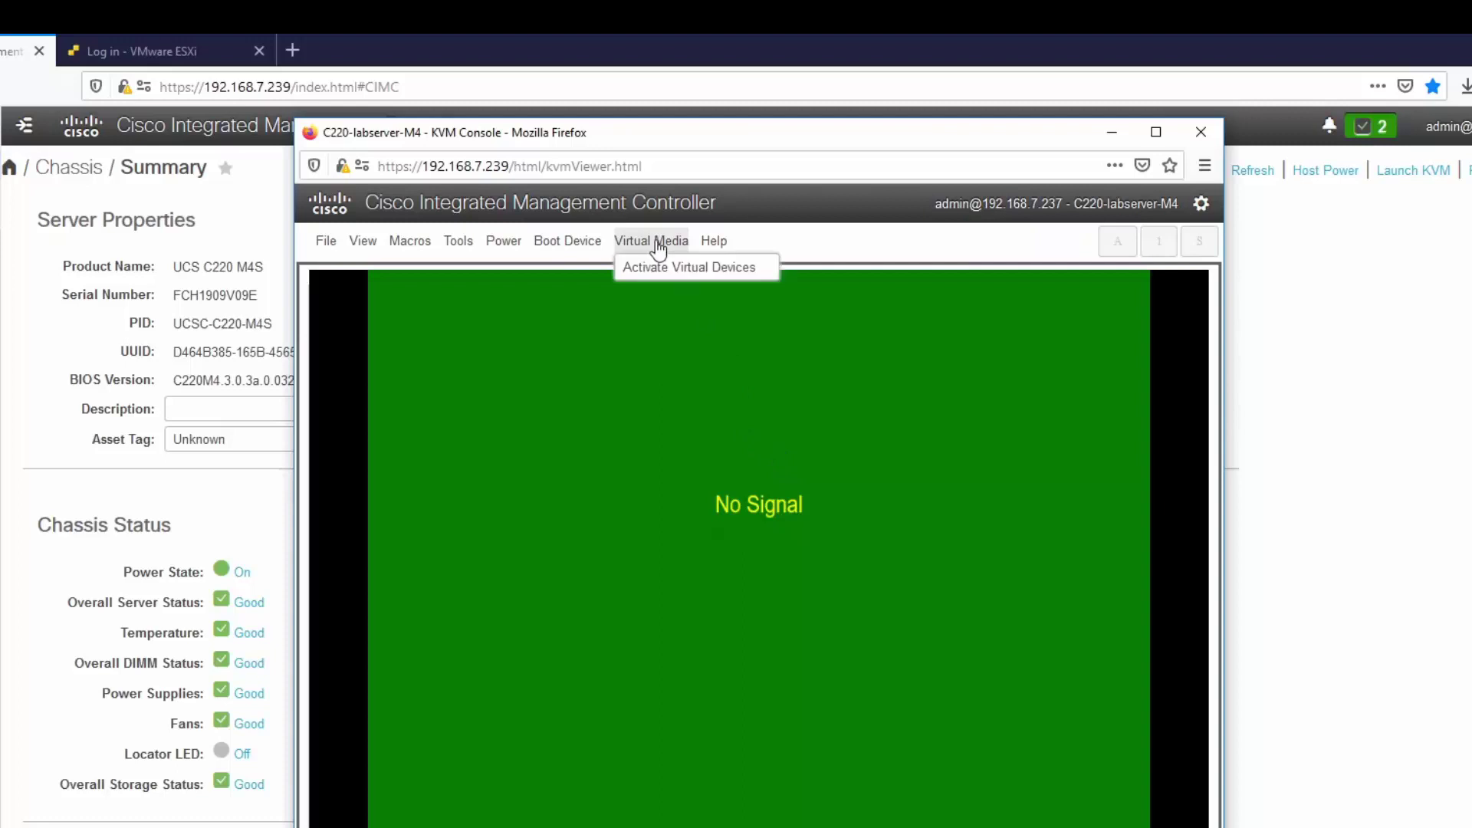
click(657, 268)
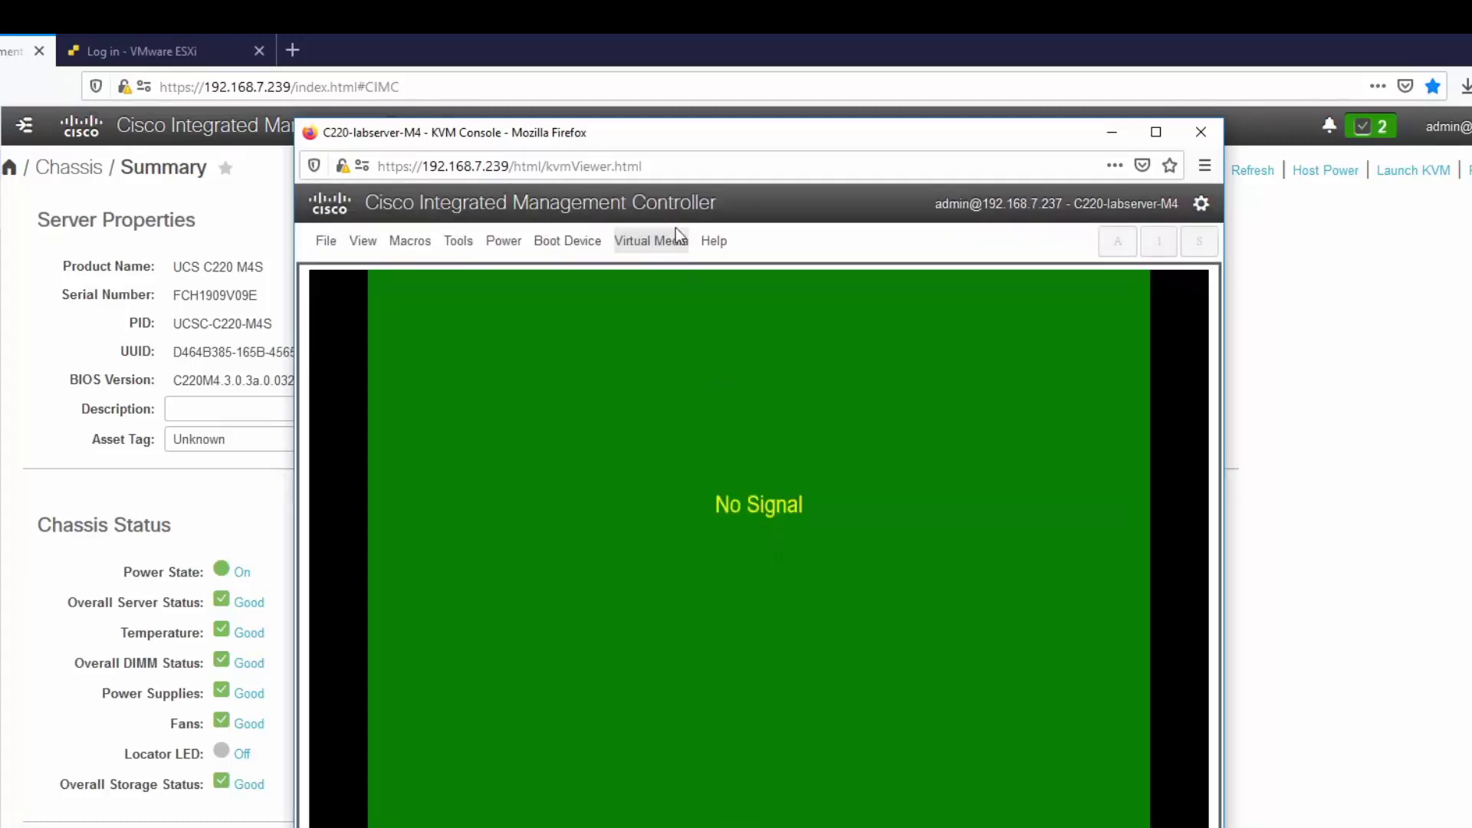
click(676, 240)
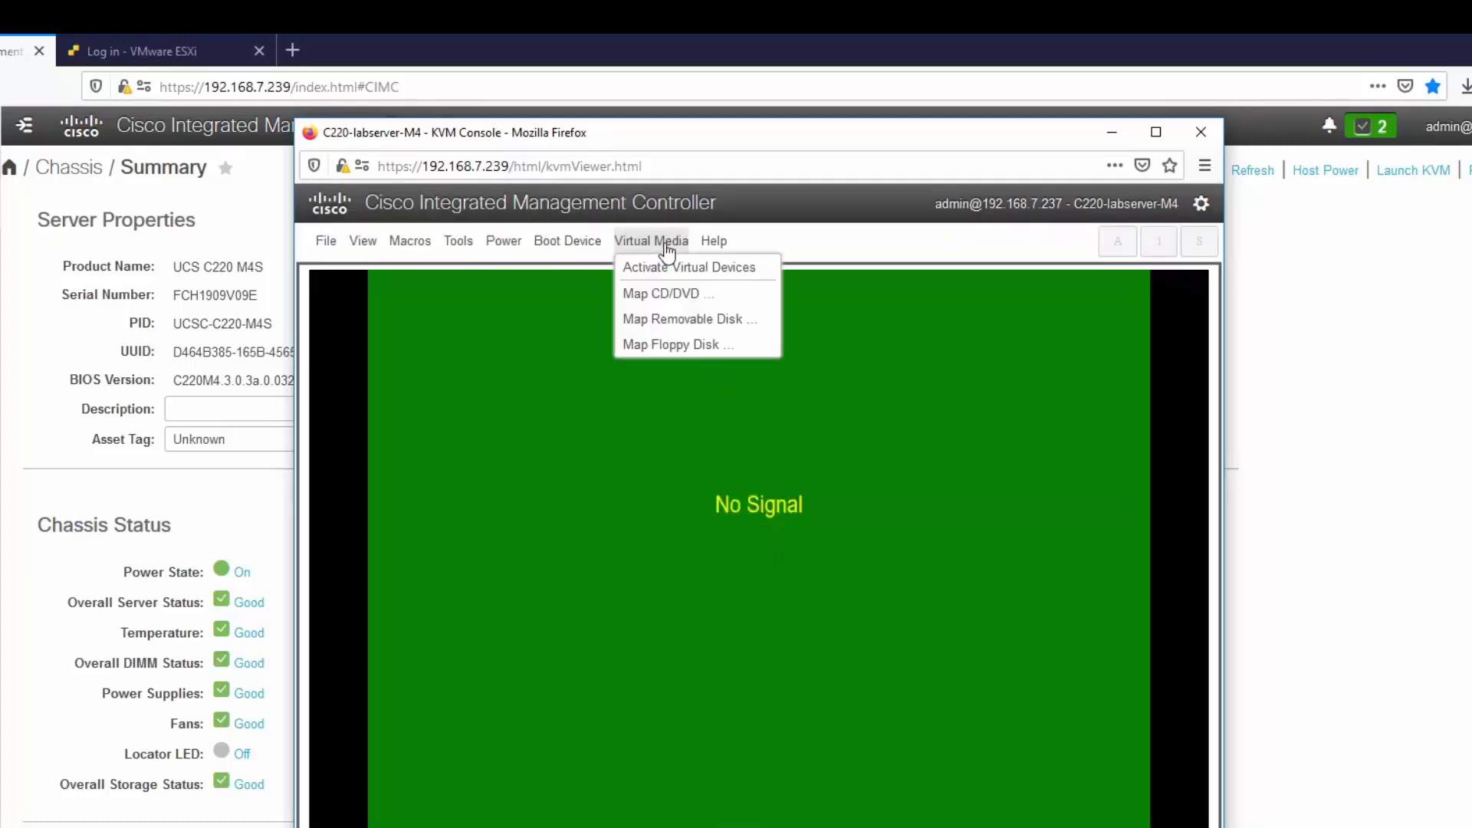
click(666, 290)
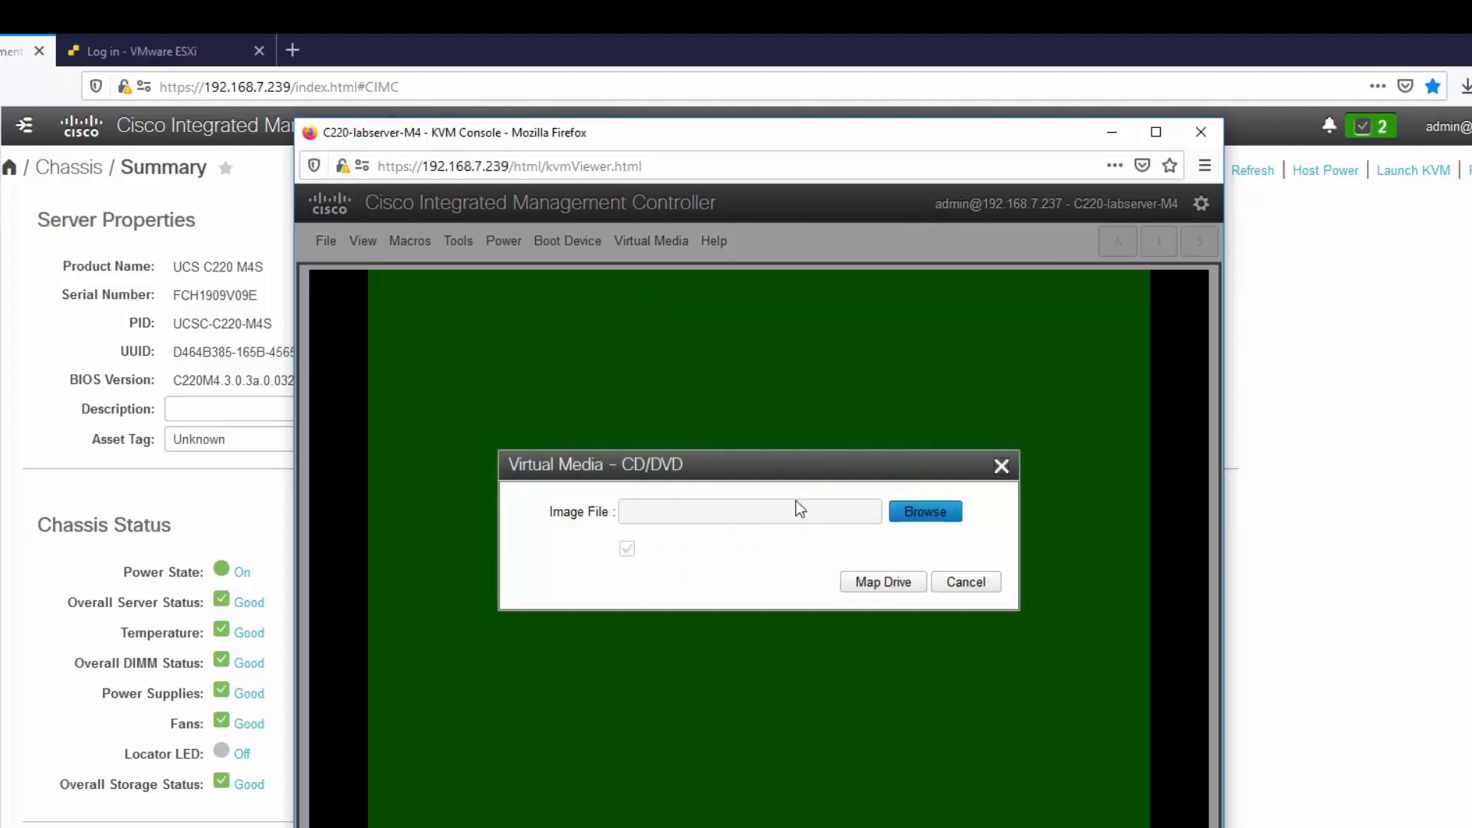
click(924, 511)
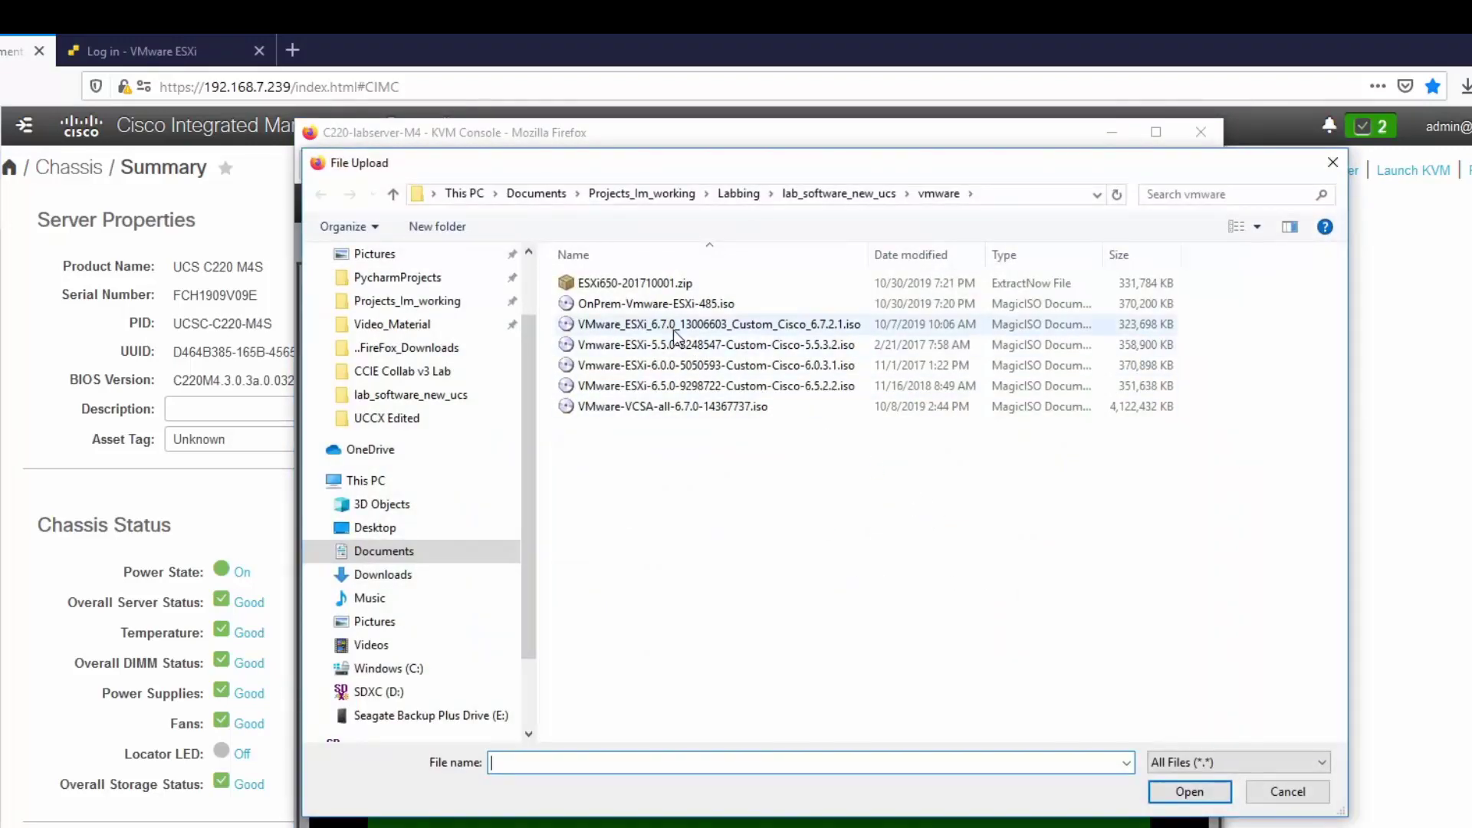
click(671, 330)
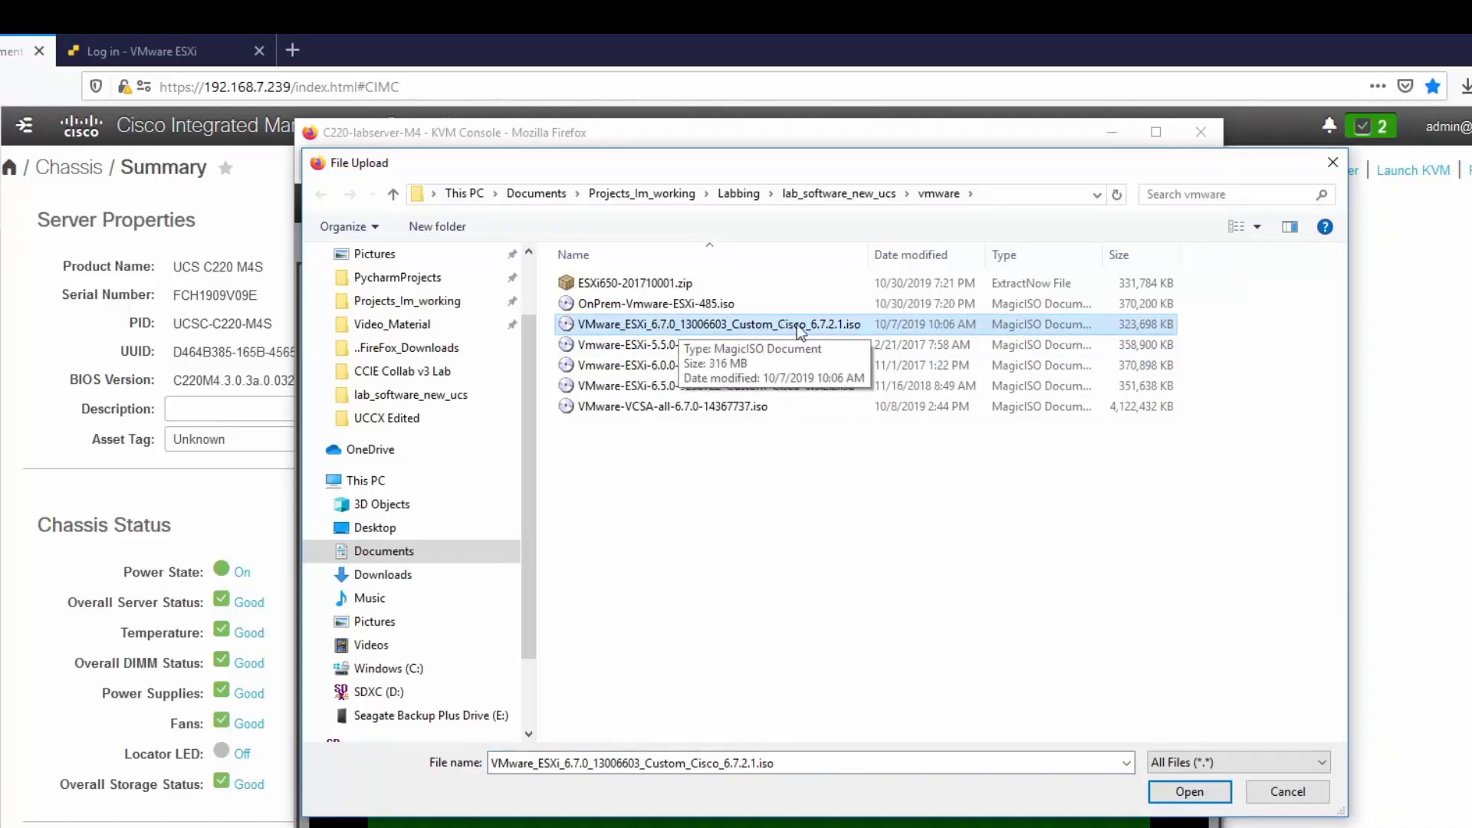
Step: Map the ESXi 6.7.0 ISO as virtual CD/DVD and set virtualmediadisc as the one-time boot device
click(1173, 791)
click(903, 589)
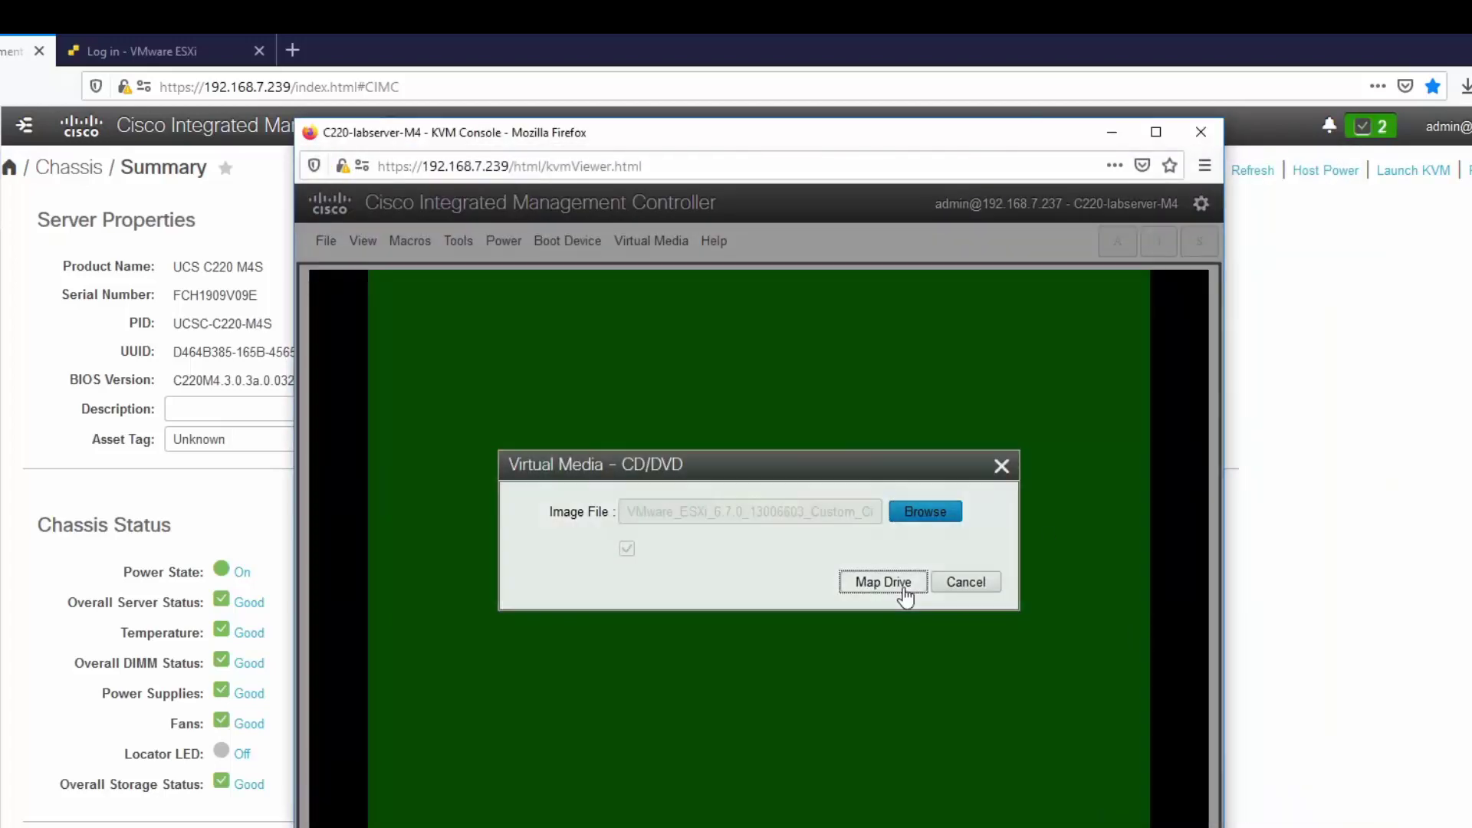
click(575, 245)
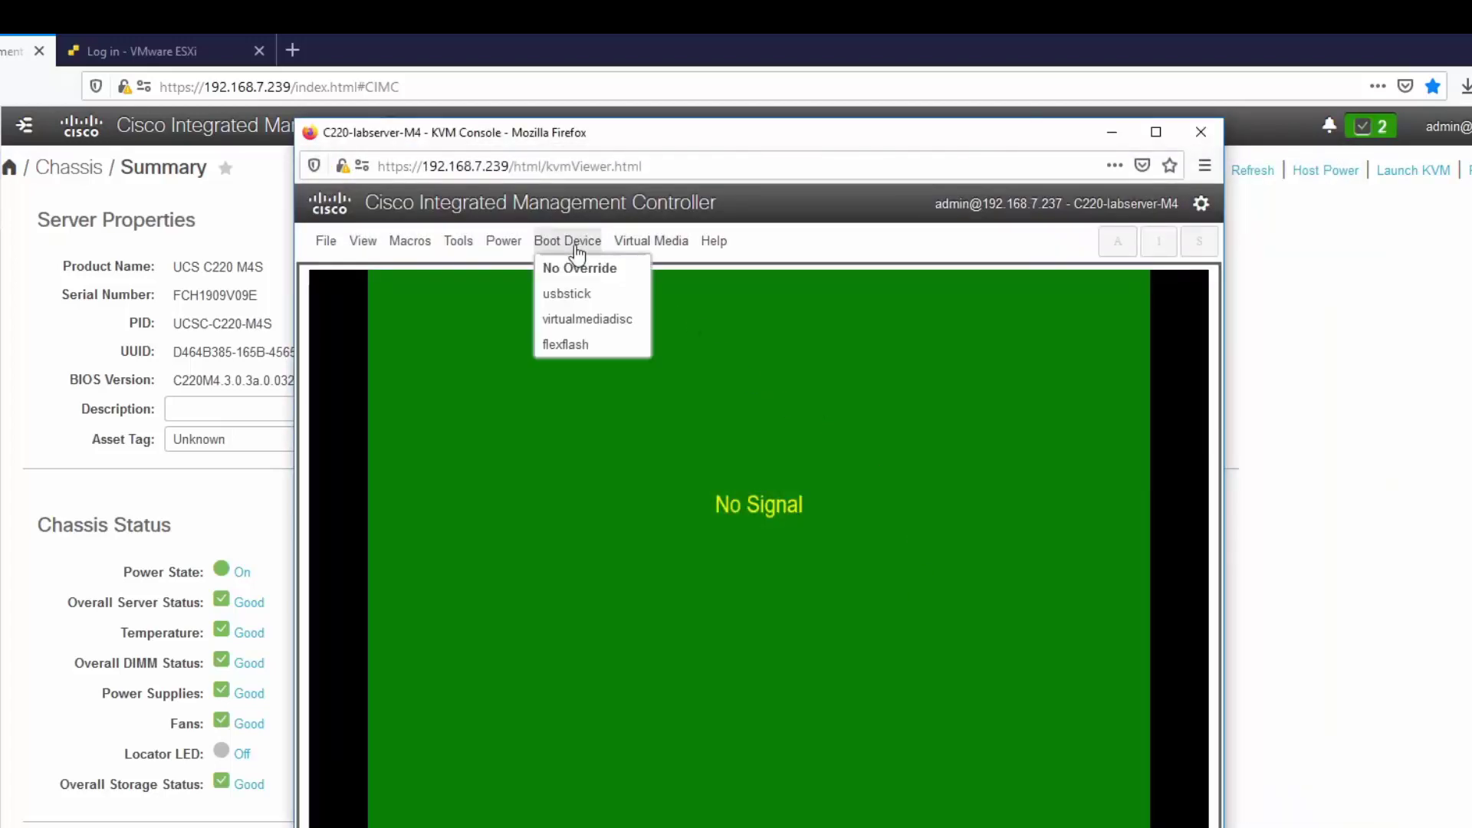
click(596, 320)
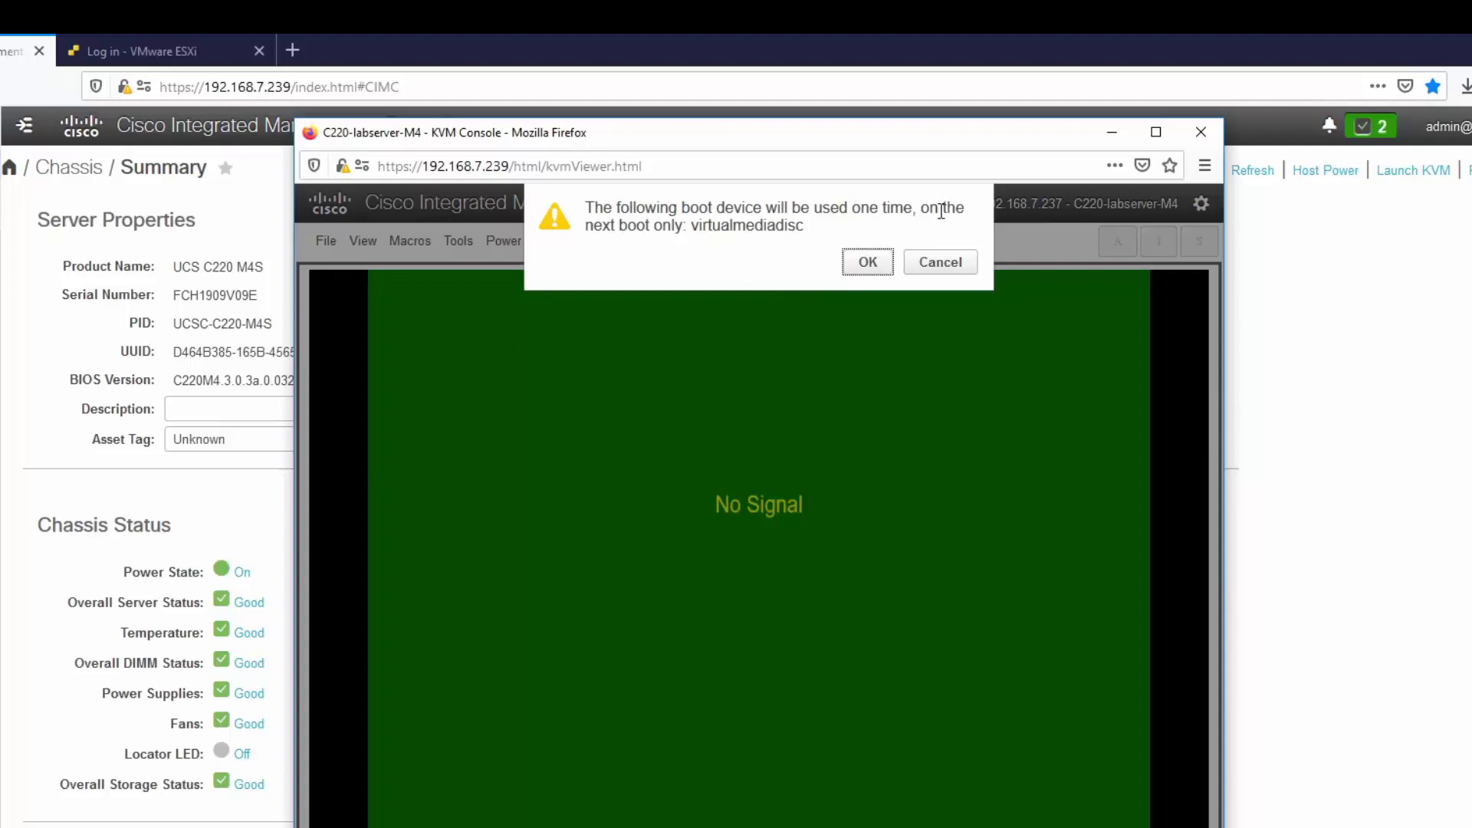
click(874, 263)
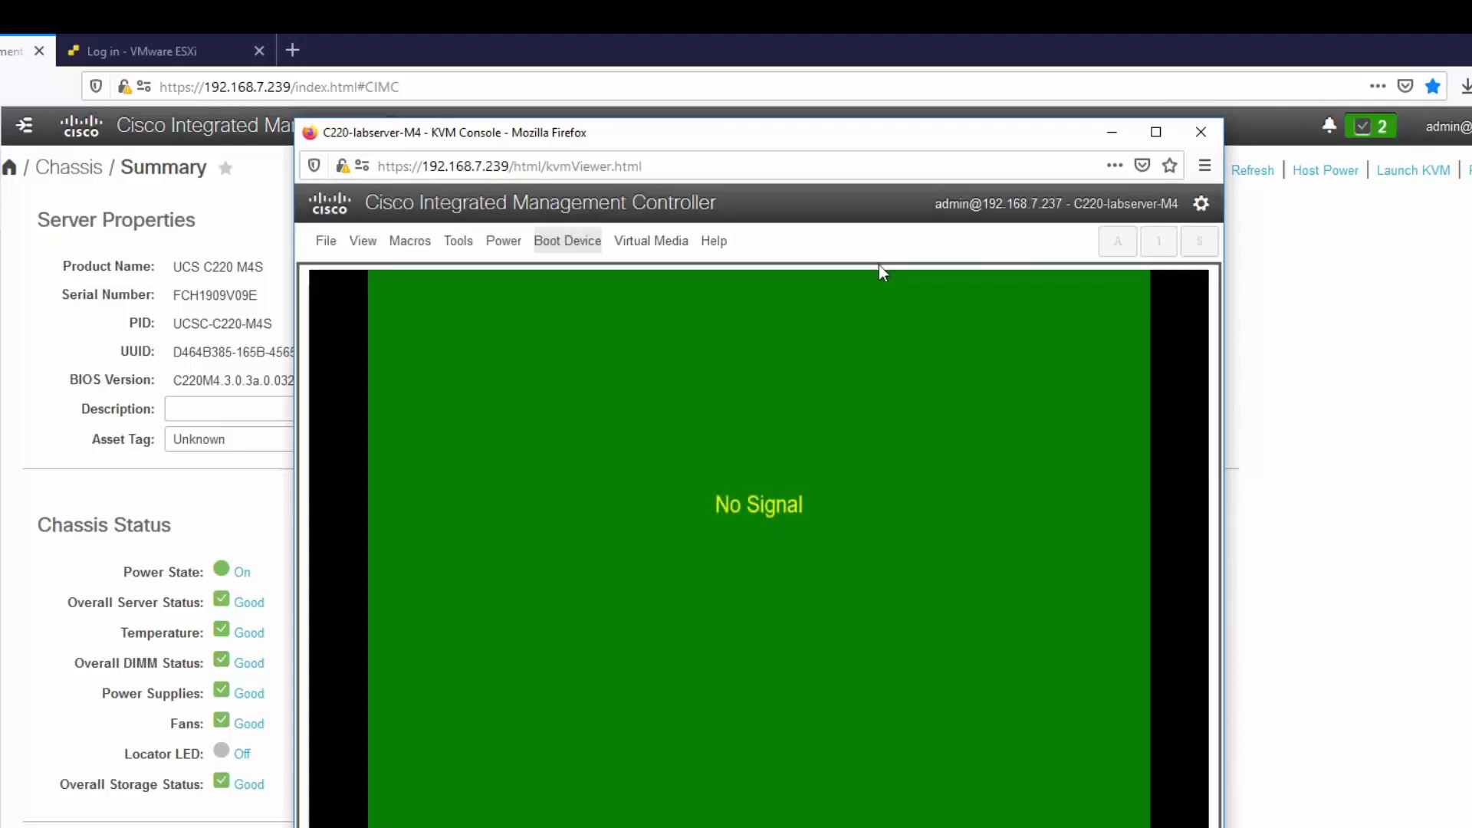
Step: Use Power On System and confirm, so the server boots from the virtual media
click(503, 241)
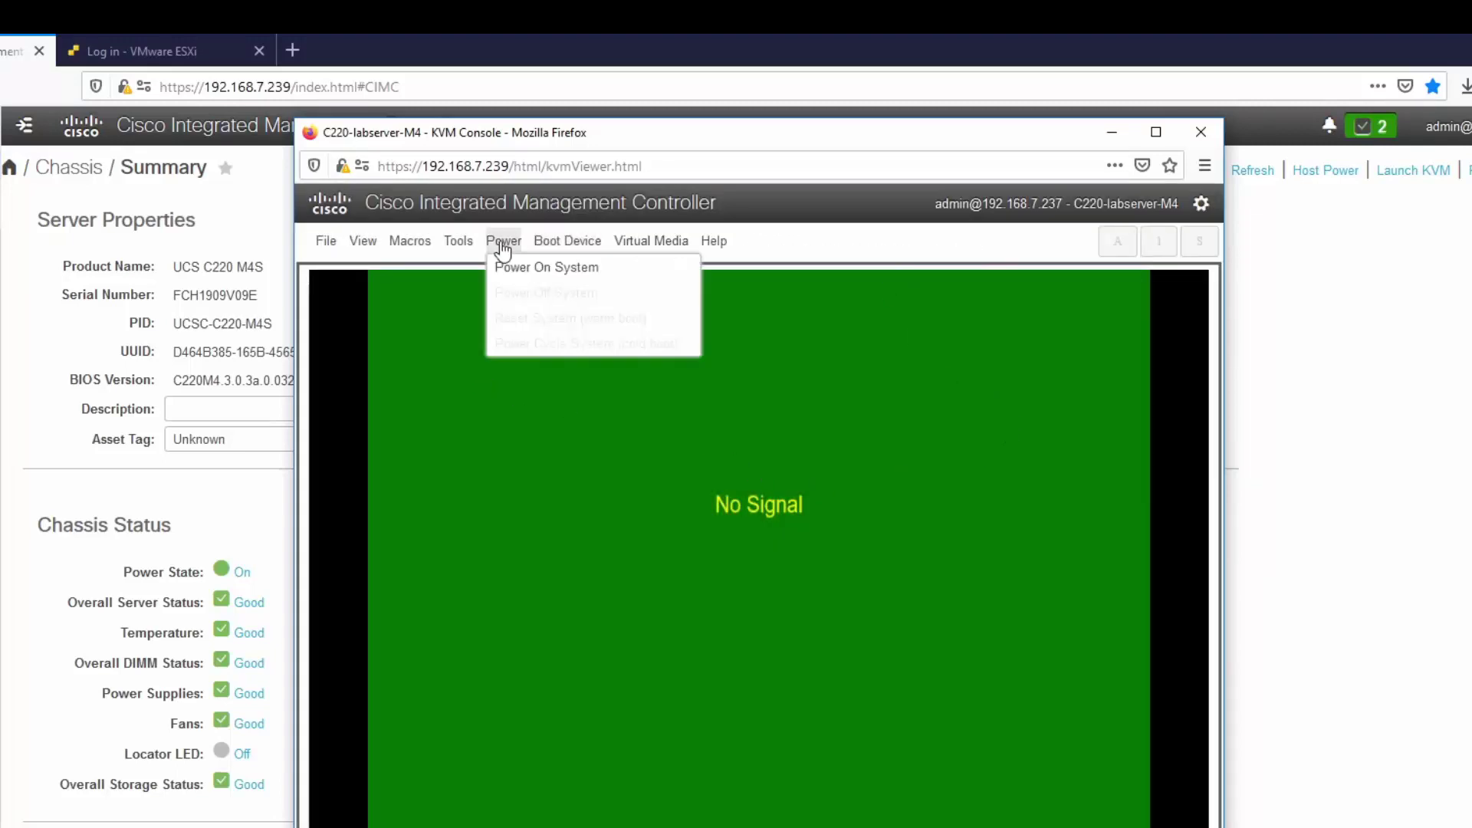
click(540, 275)
click(863, 260)
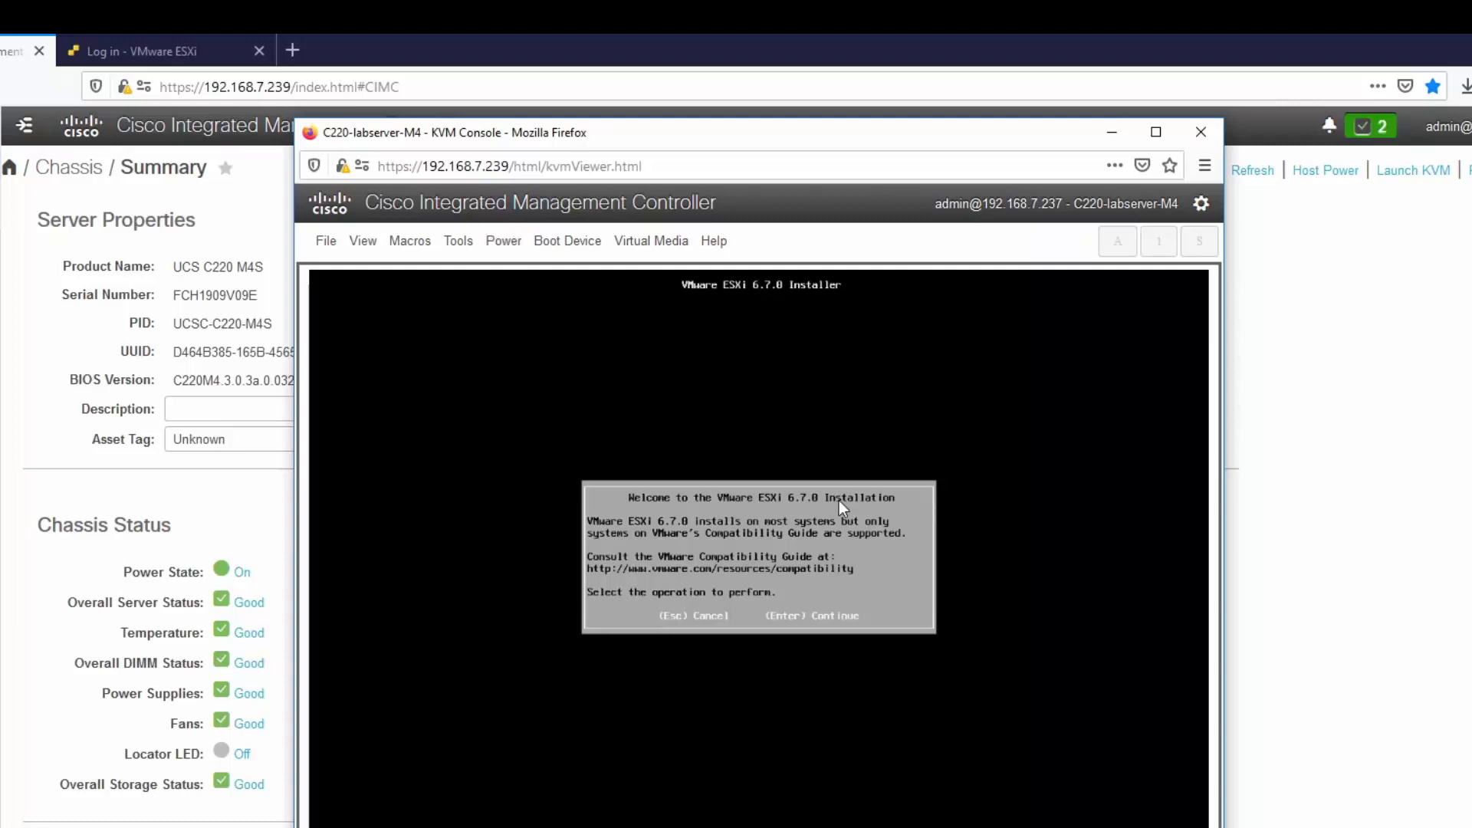
Step: Continue past the ESXi installer welcome screen and accept the EULA with F11
key(Return)
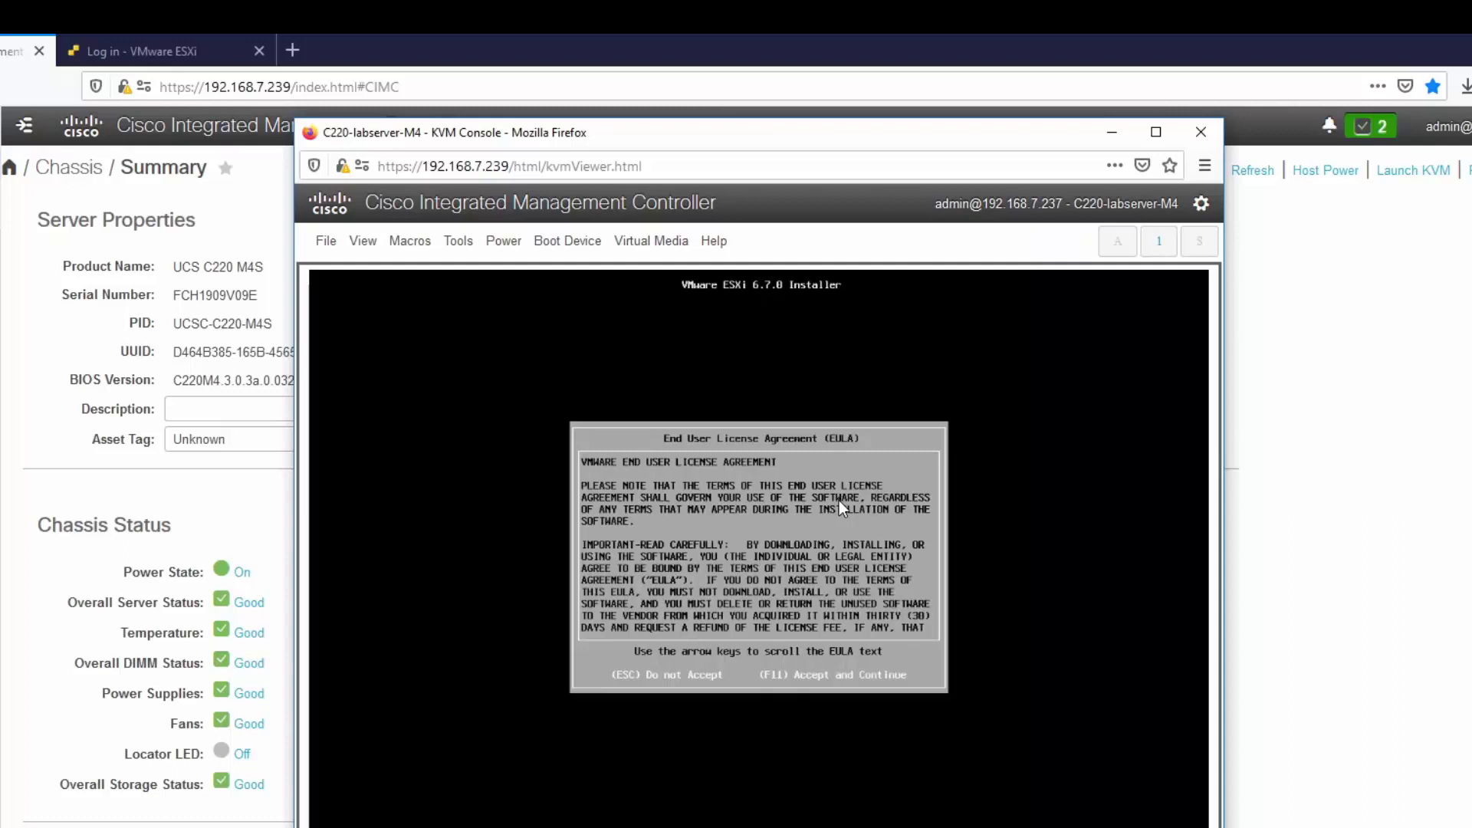
key(F11)
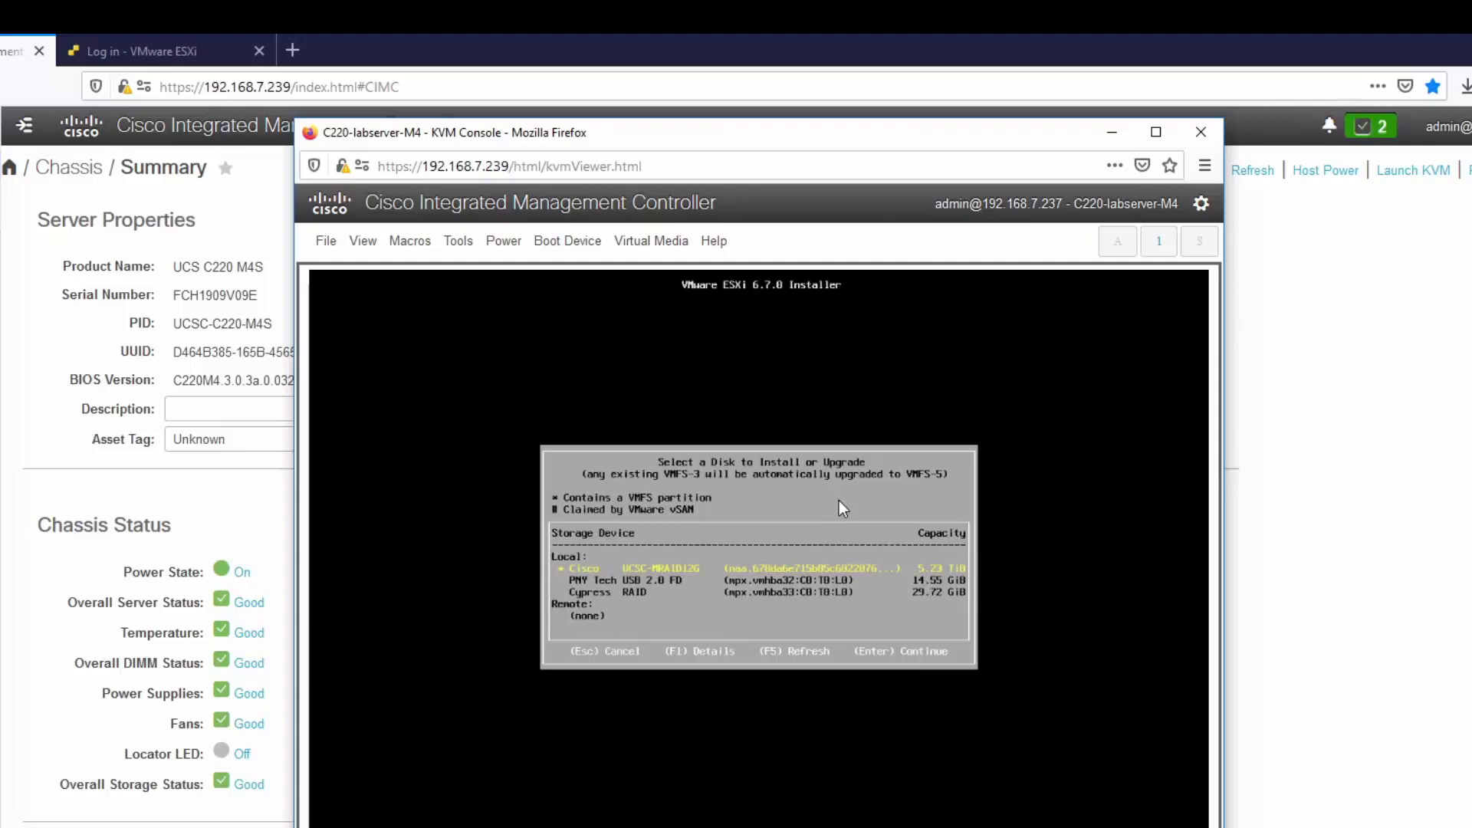
Step: Select the PNY Tech USB 2.0 FD disk as the installation target
key(Down)
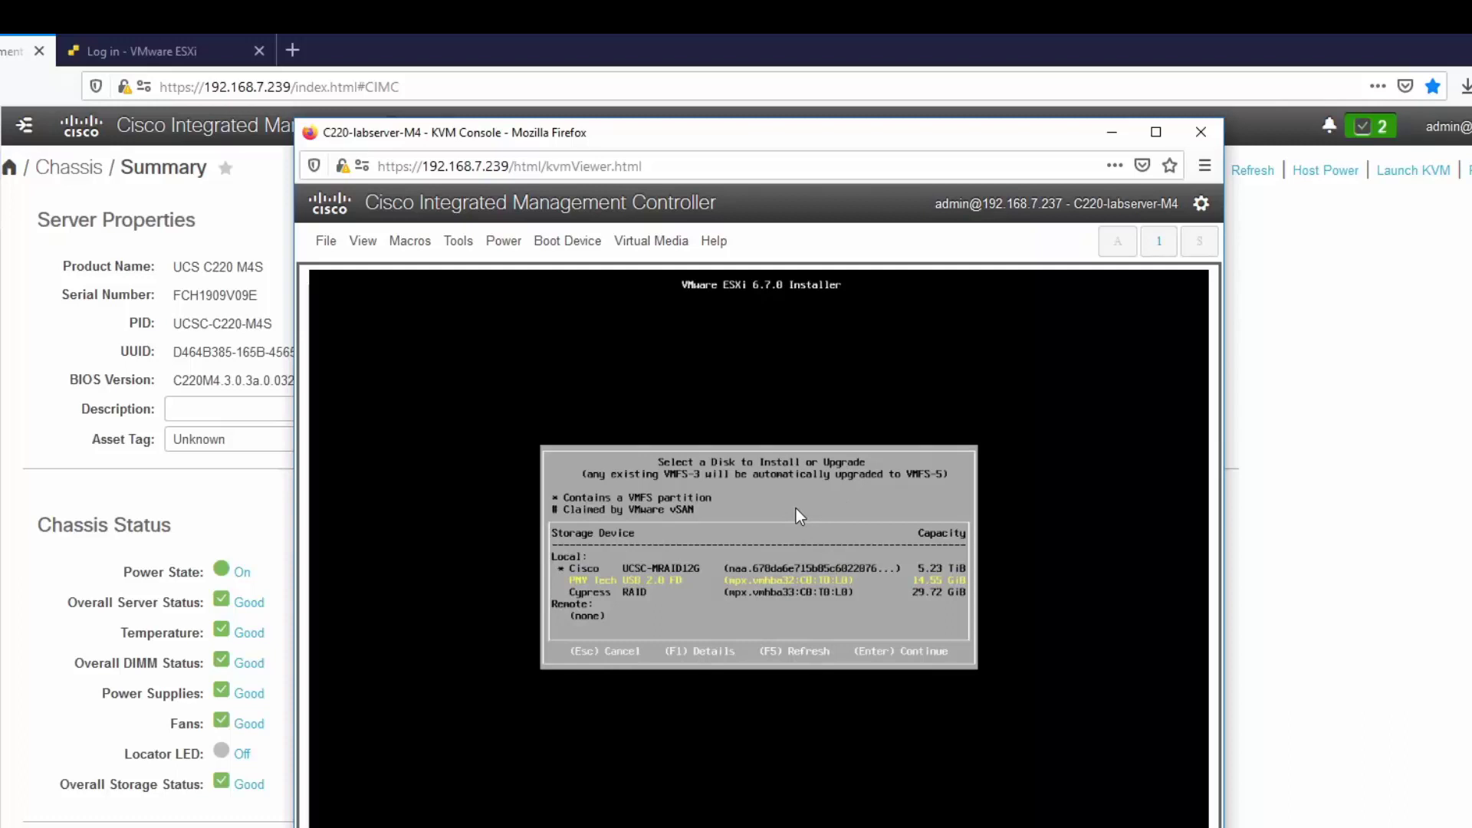
key(Return)
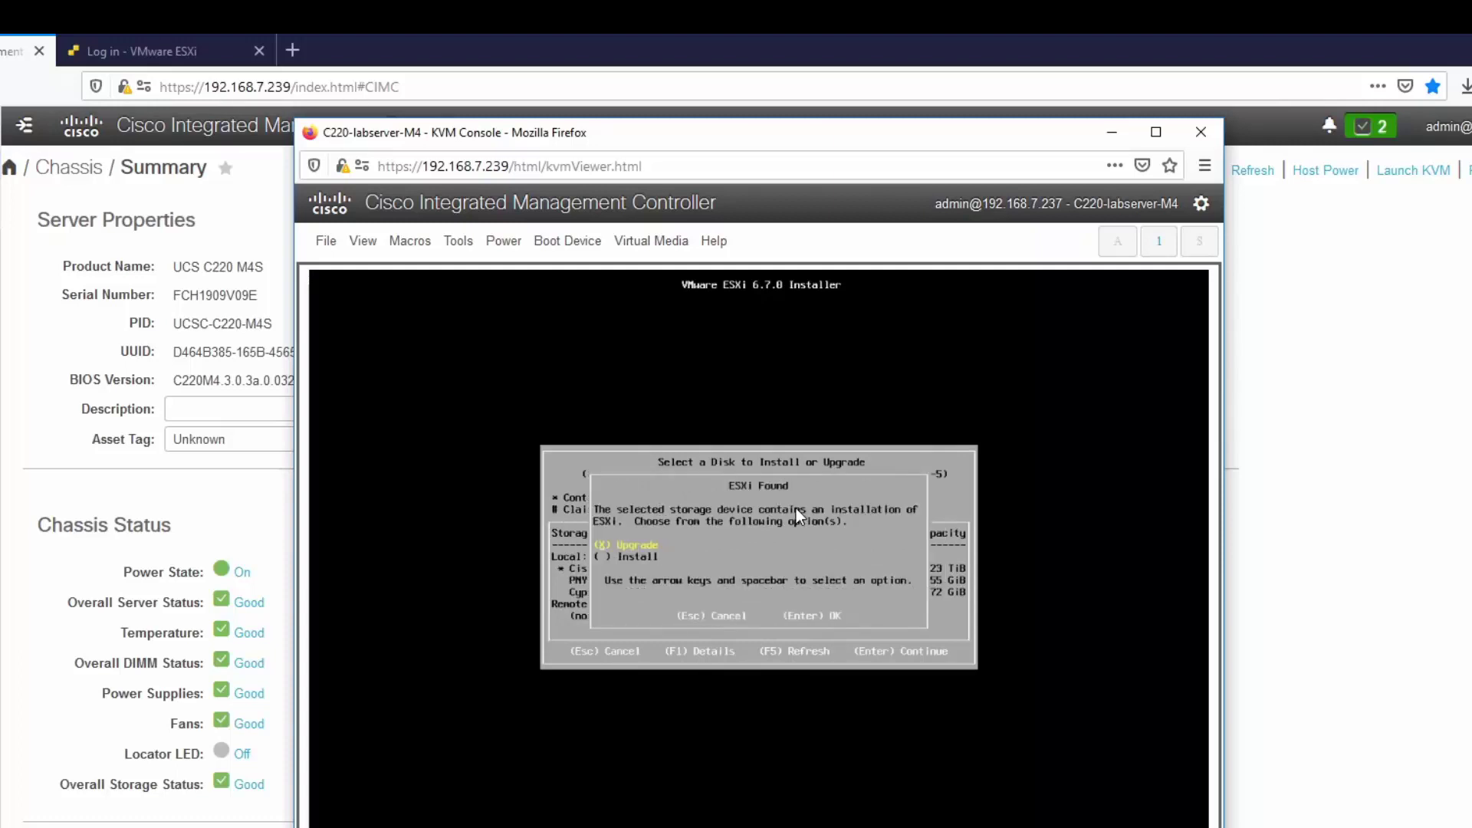
Step: Keep (X) Upgrade selected for the existing ESXi installation and continue
key(Down)
key(Up)
key(Return)
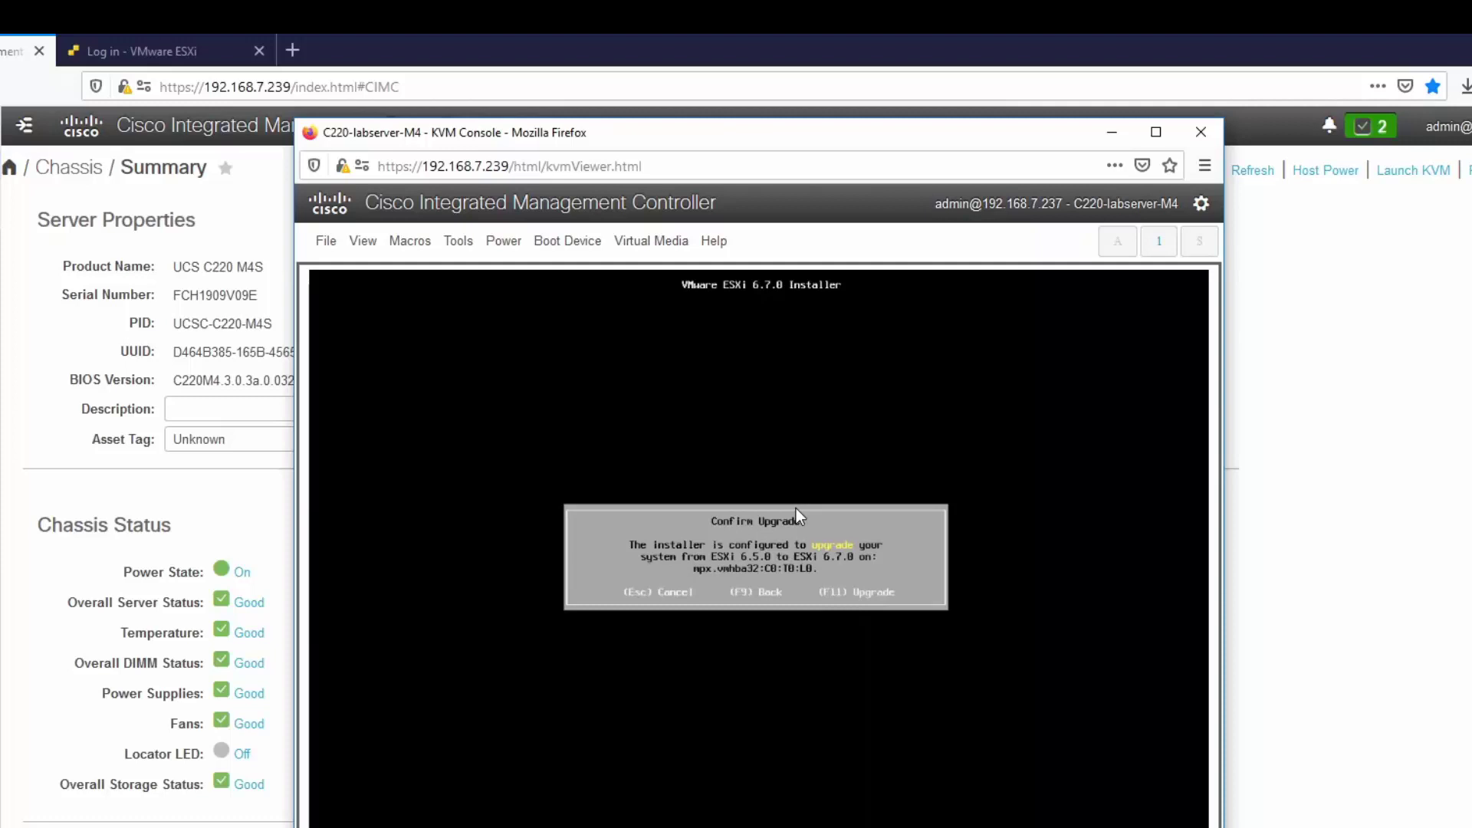
Step: Confirm the ESXi 6.5.0 to 6.7.0 upgrade with F11 and let it complete
key(F11)
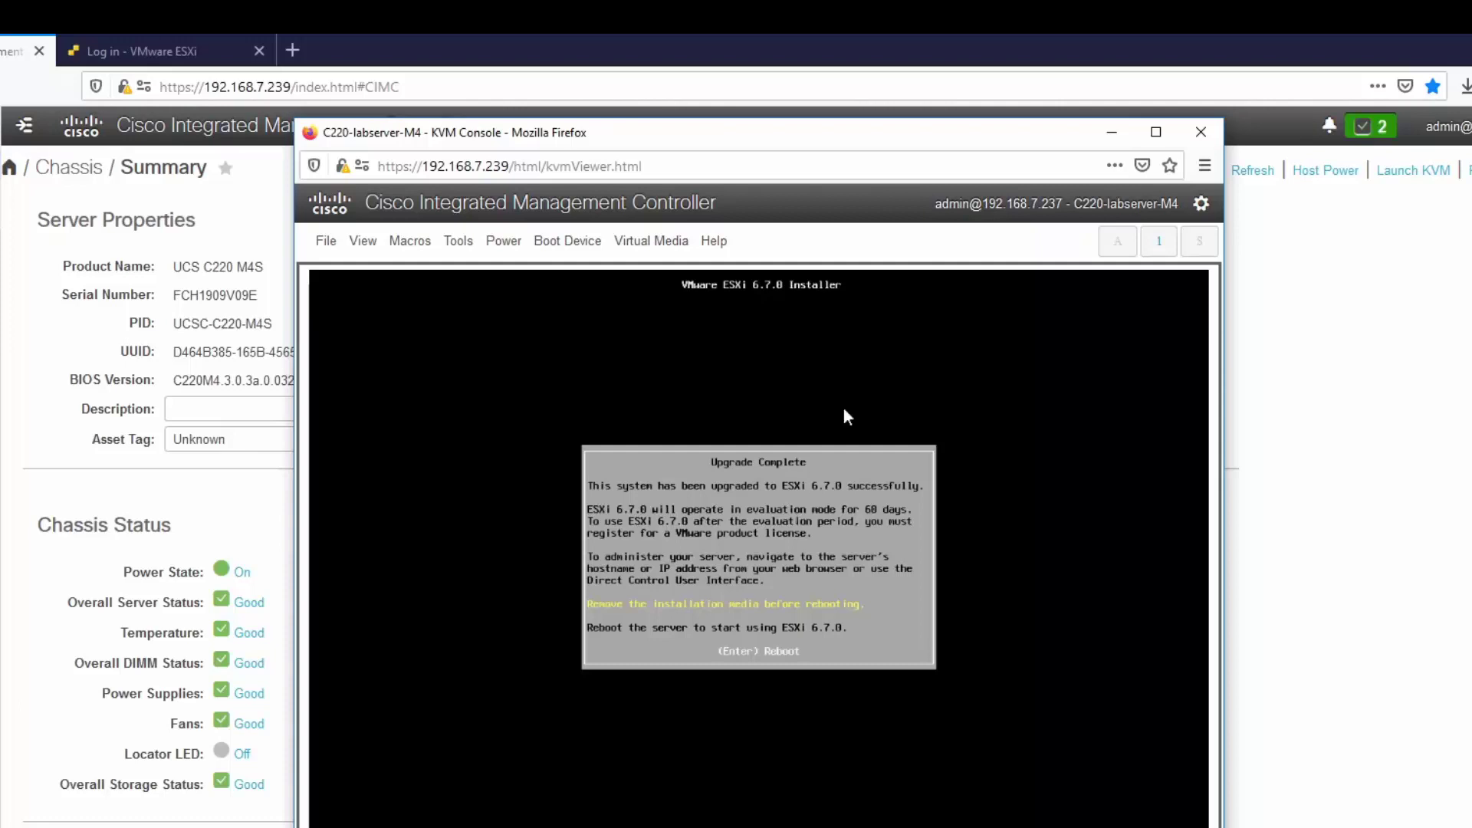
Step: Check and close the Boot Device menu, then reboot from the Upgrade Complete screen
click(583, 244)
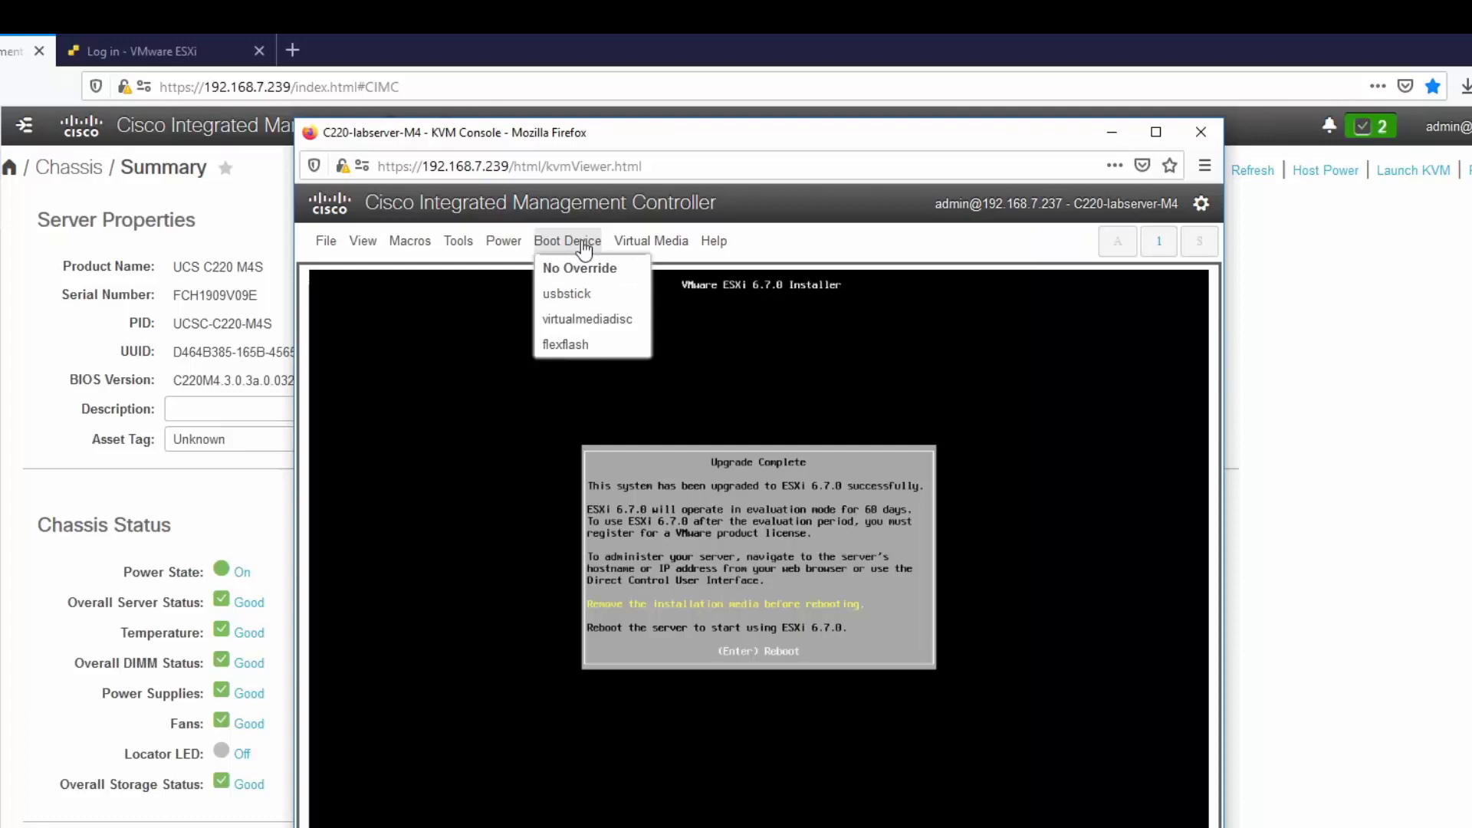
mouse_move(714, 241)
click(844, 527)
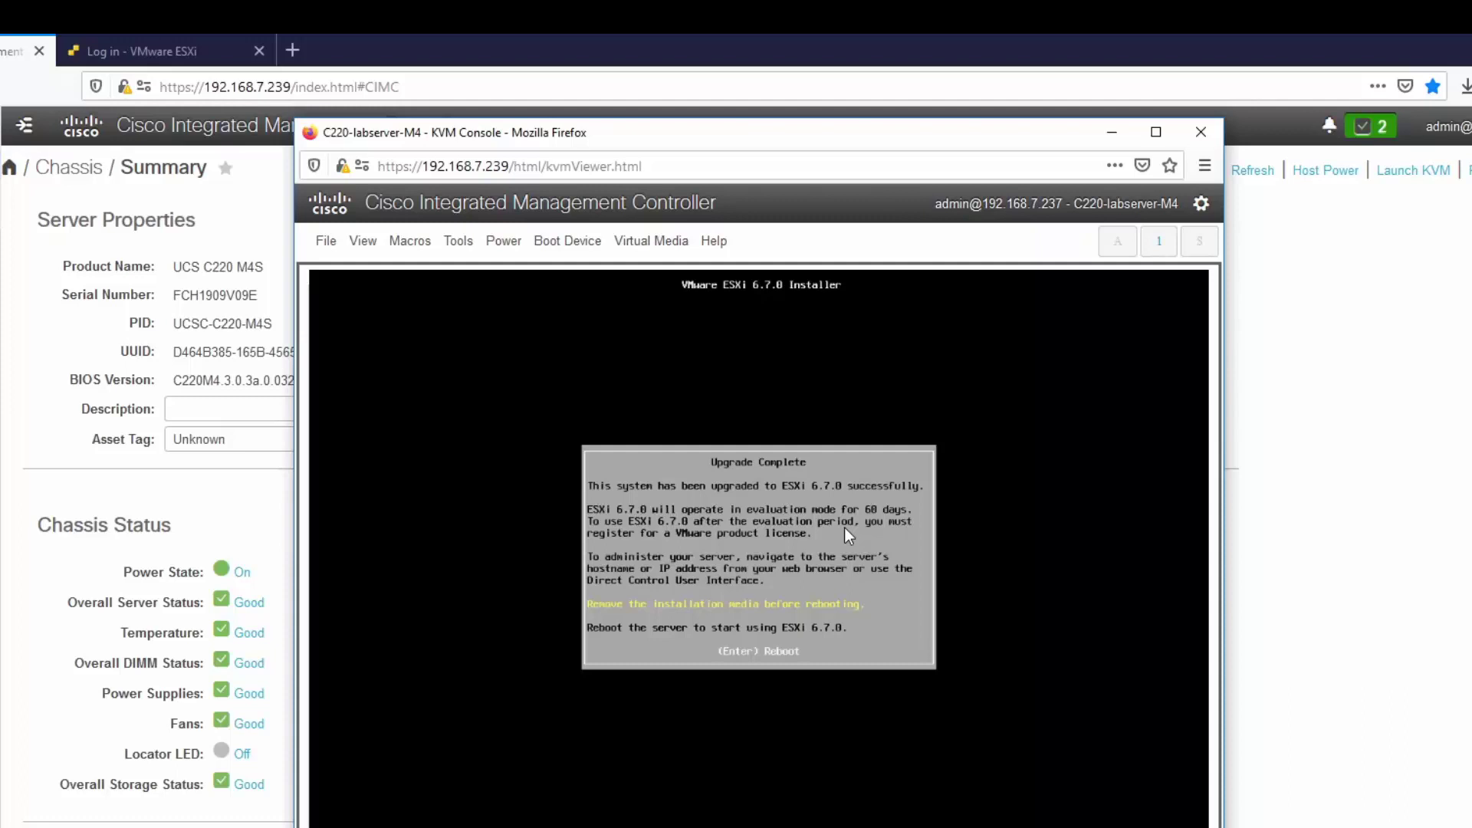
key(Return)
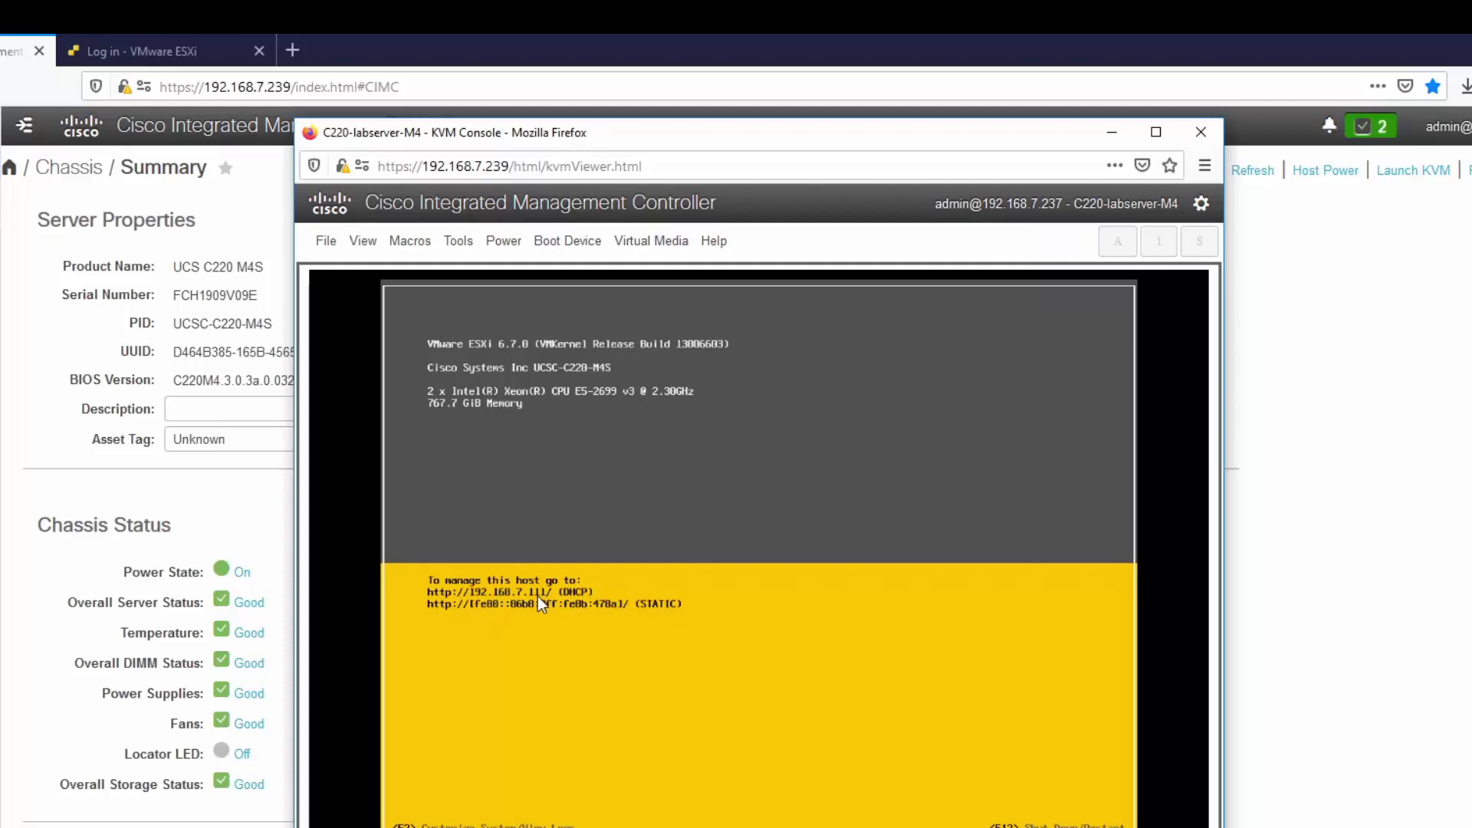
Step: Log back into the ESXi 6.7.0 Update 2 host and exit maintenance mode to return it to Normal state
click(15, 223)
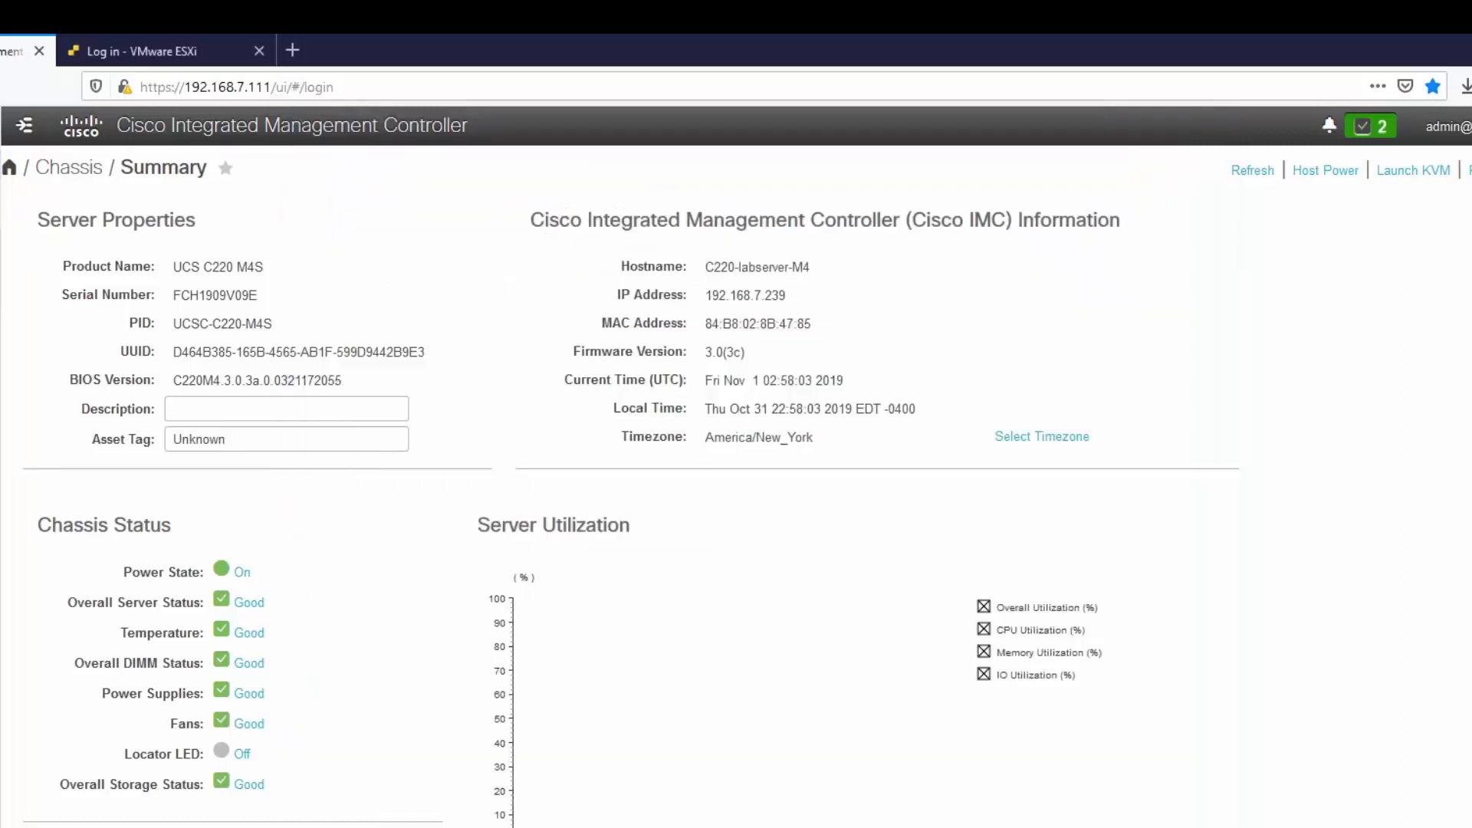
click(154, 50)
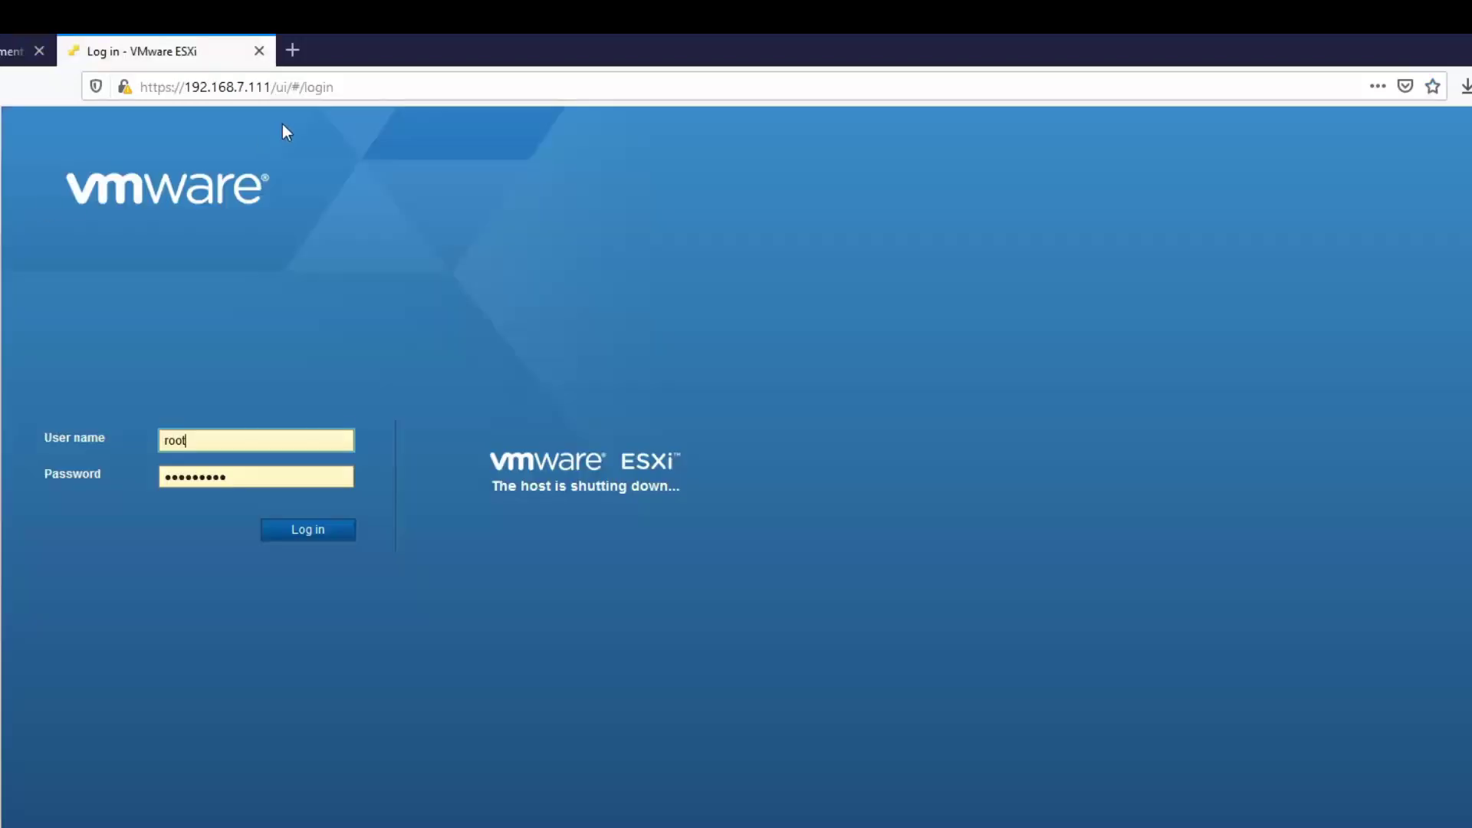
click(317, 540)
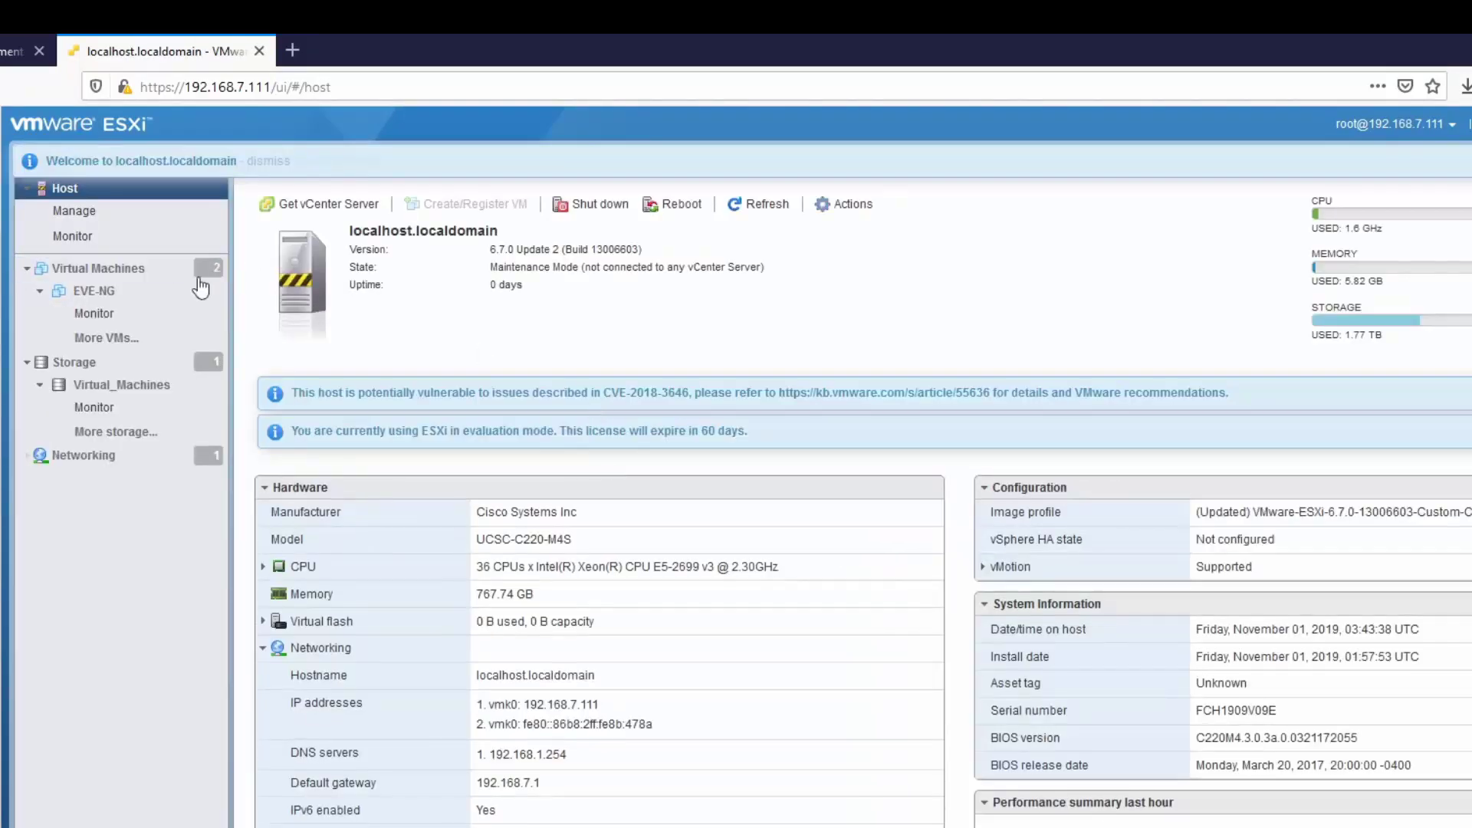
right_click(307, 260)
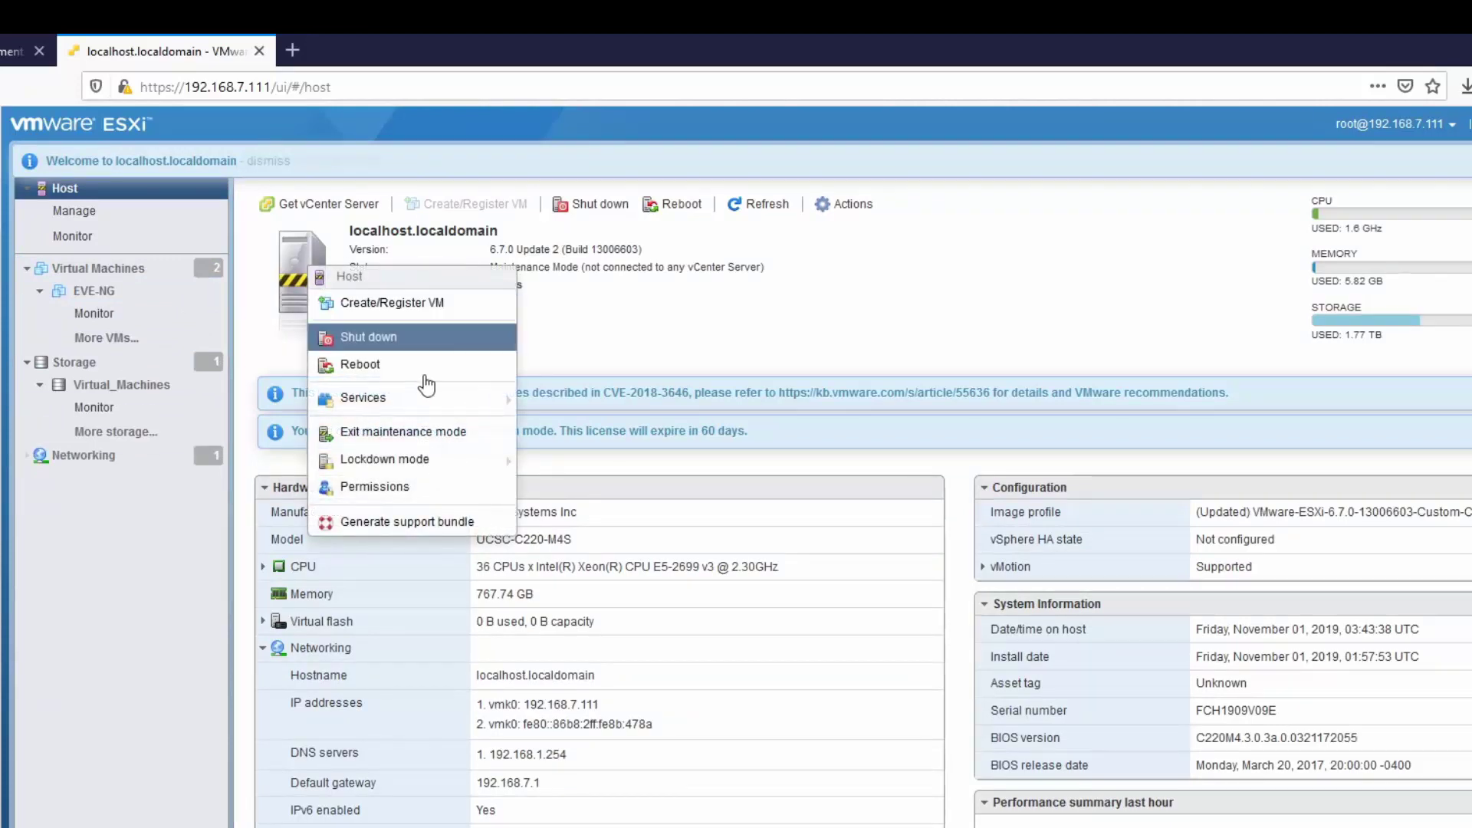
click(416, 431)
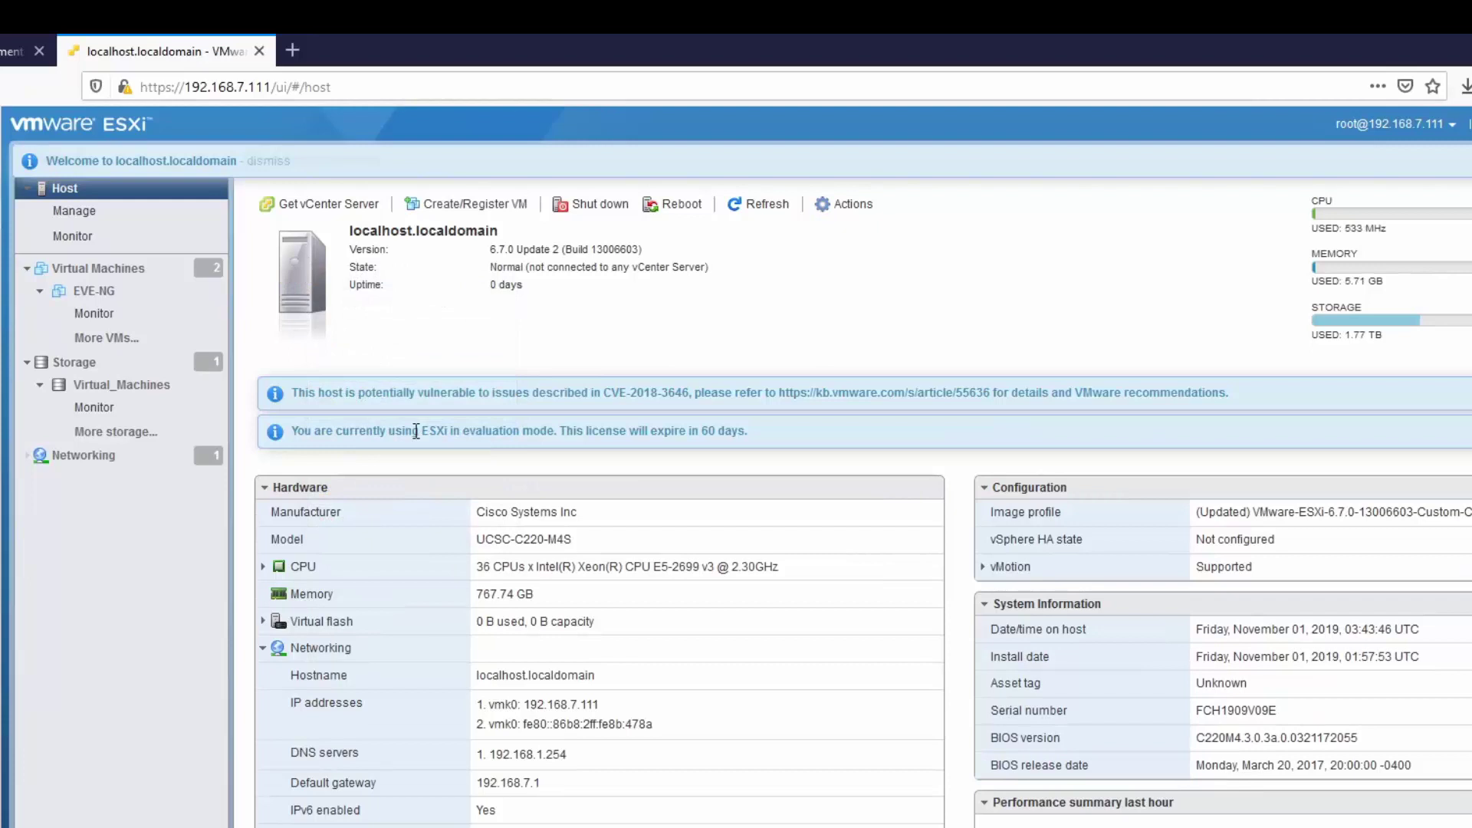